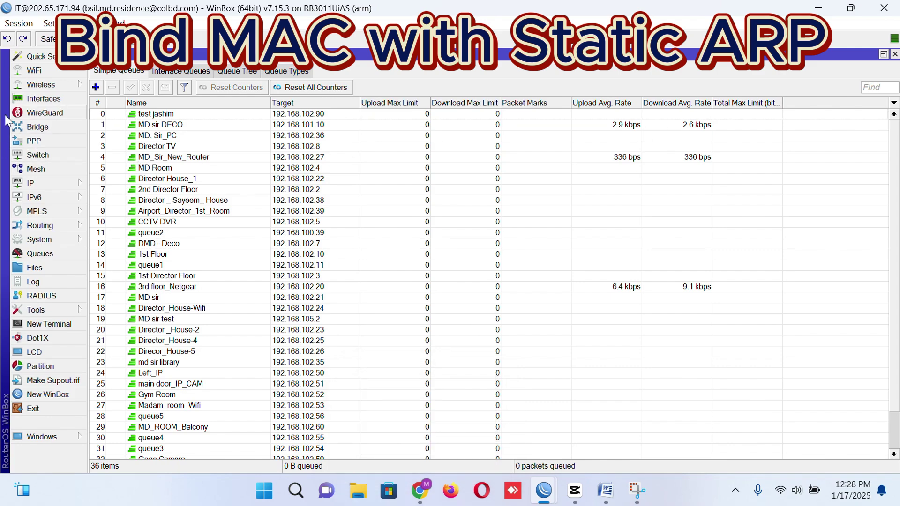
# Open the IP > ARP list and maximize it to fill the workspace.
pyautogui.click(33, 183)
pyautogui.click(116, 81)
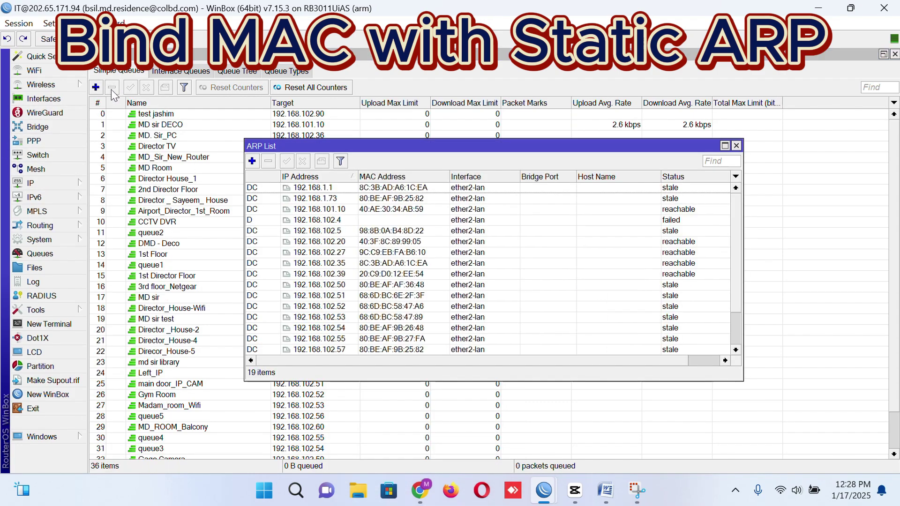
pyautogui.click(398, 136)
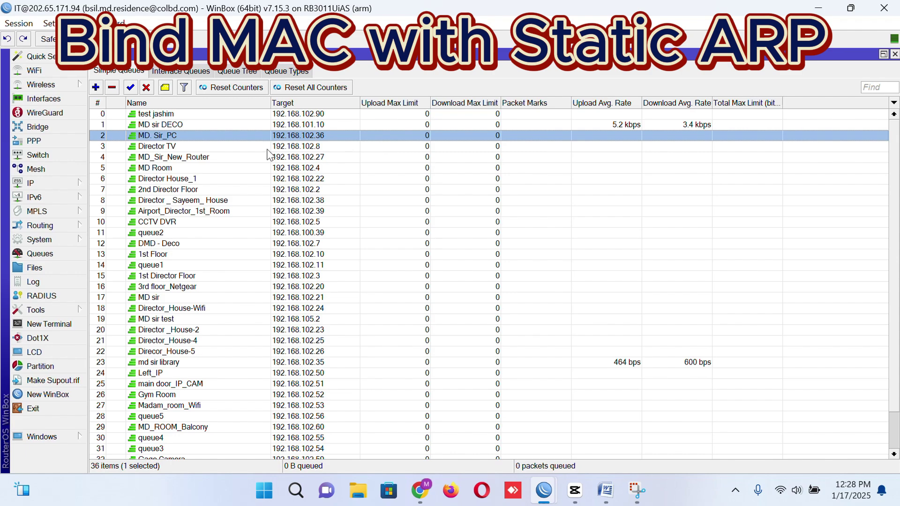
pyautogui.click(35, 183)
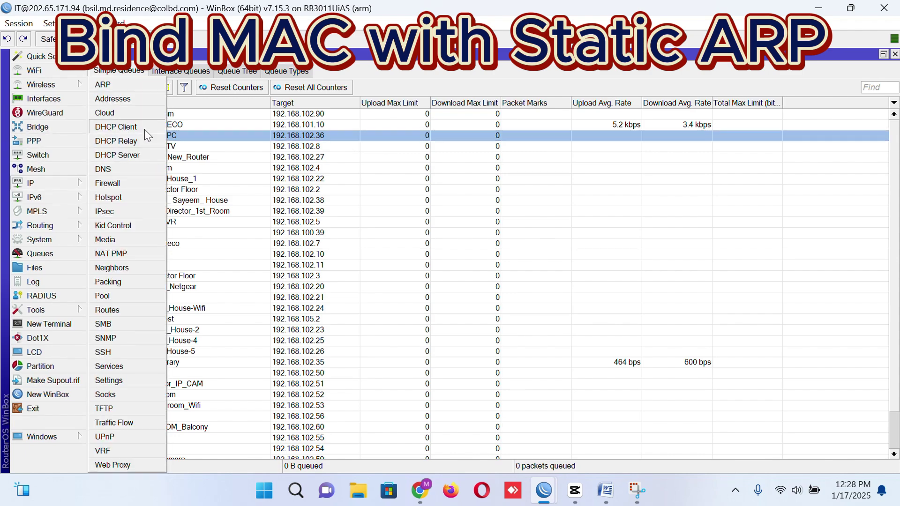
pyautogui.click(109, 85)
pyautogui.doubleClick(384, 147)
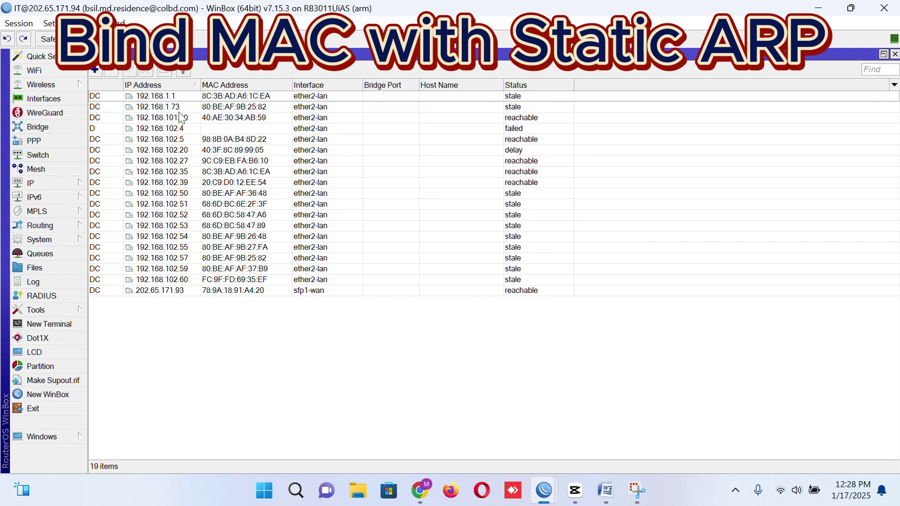
# Copy MAC address 20:C9:D0:12:EE:54 from the 192.168.102.39 entry's details.
pyautogui.click(142, 187)
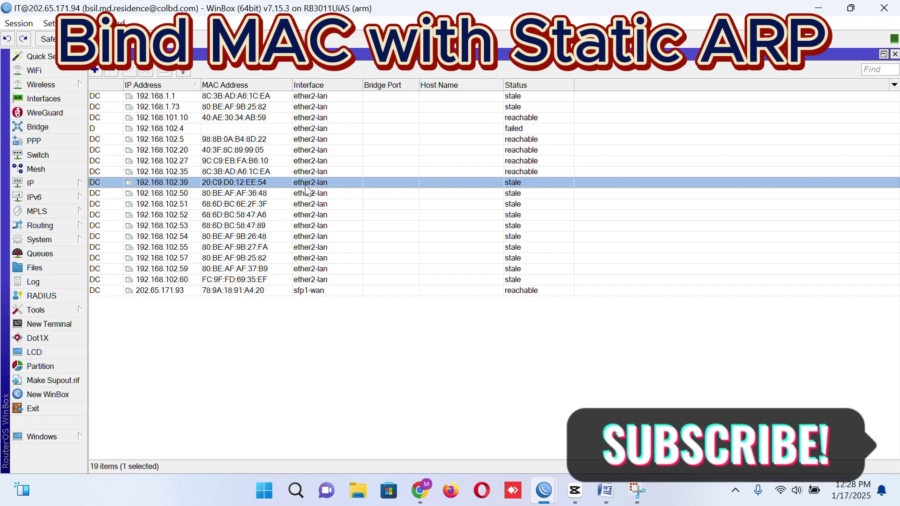
pyautogui.doubleClick(161, 184)
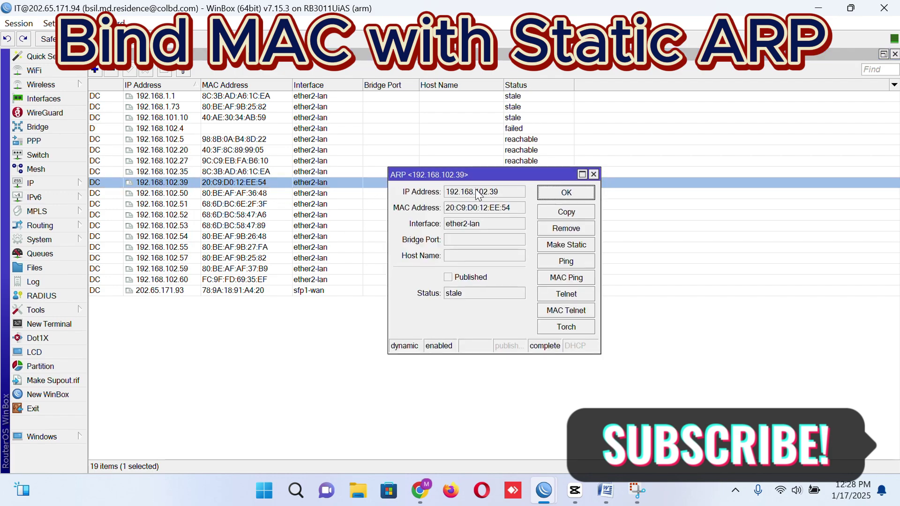
pyautogui.moveTo(520, 209); pyautogui.dragTo(447, 207)
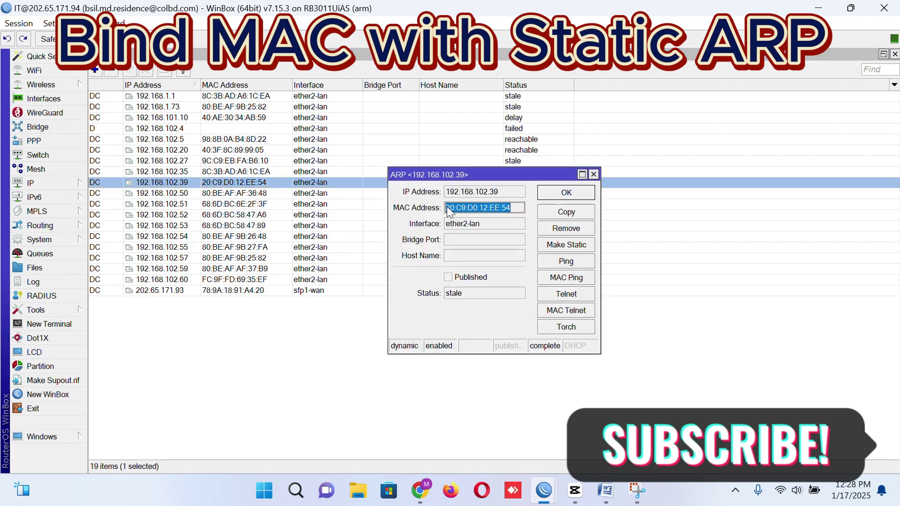
pyautogui.rightClick(478, 209)
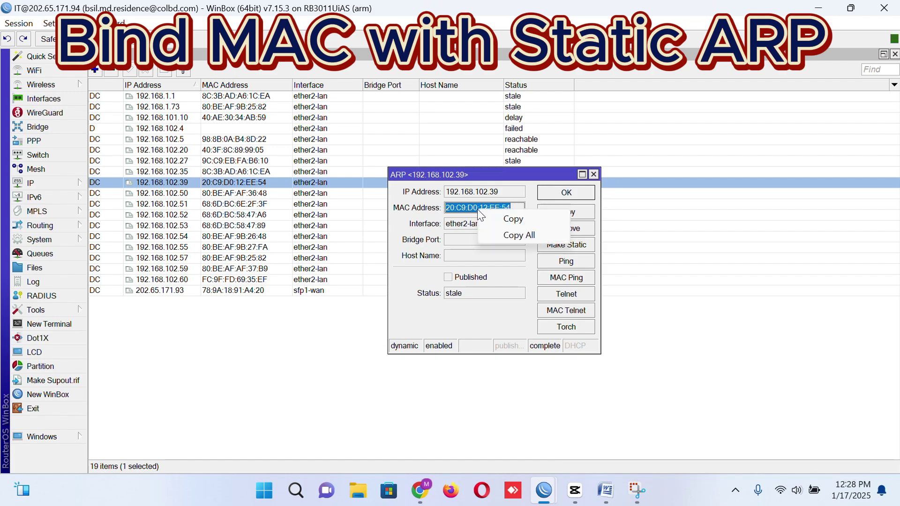
pyautogui.click(504, 218)
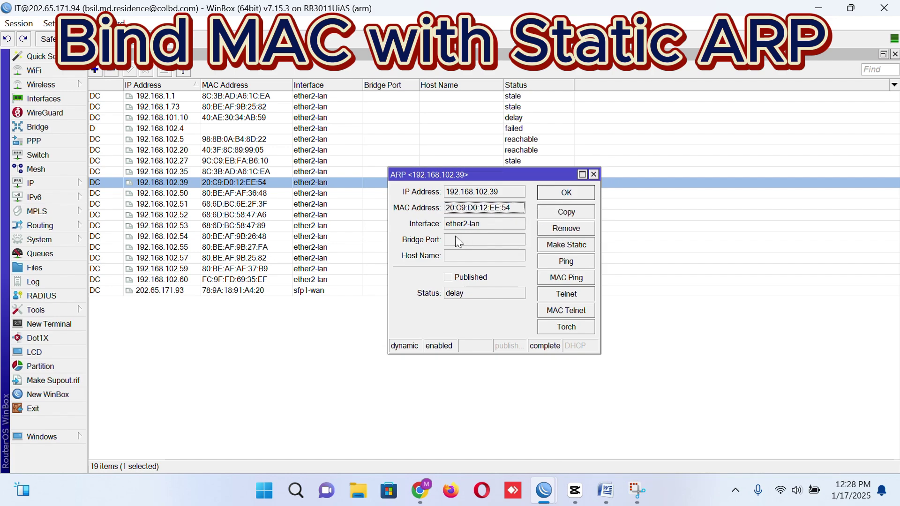
pyautogui.click(593, 175)
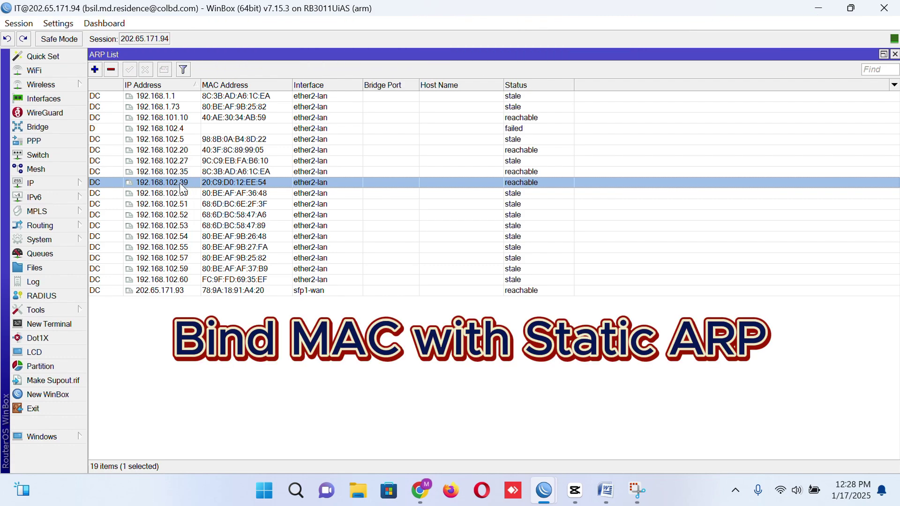
# Delete the dynamic 192.168.102.39 entry and add it as static with MAC 20:C9:D0:12:EE:54 on ether2-lan.
pyautogui.click(111, 70)
pyautogui.click(95, 70)
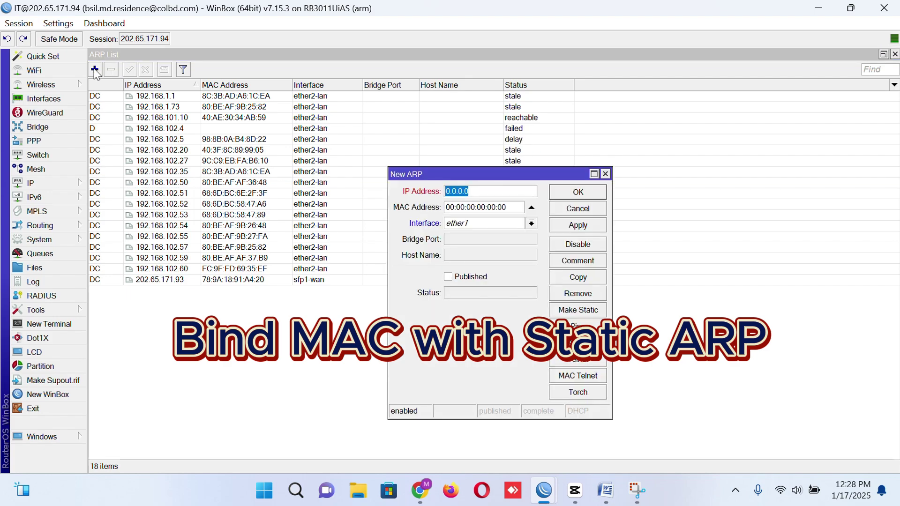
pyautogui.write('192.168.102.39')
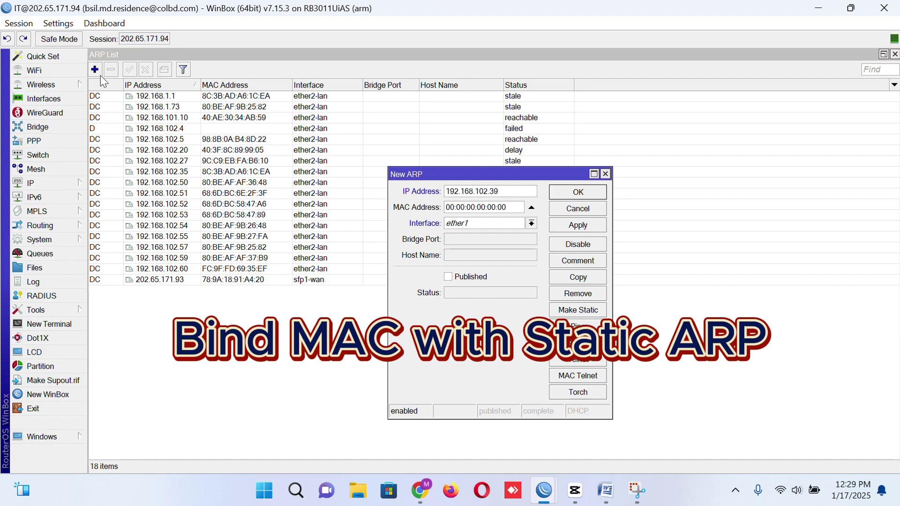
pyautogui.moveTo(511, 207); pyautogui.dragTo(421, 206)
pyautogui.hotkey('ctrl', 'v')
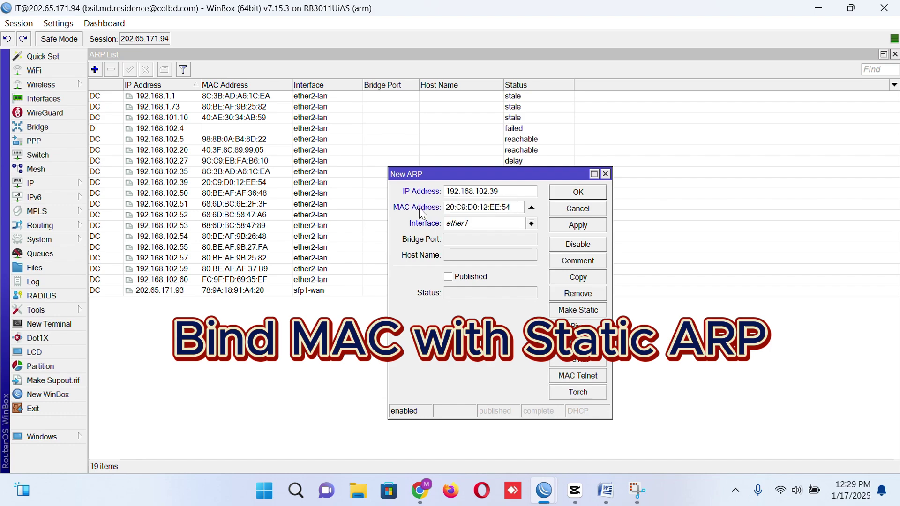
pyautogui.click(532, 223)
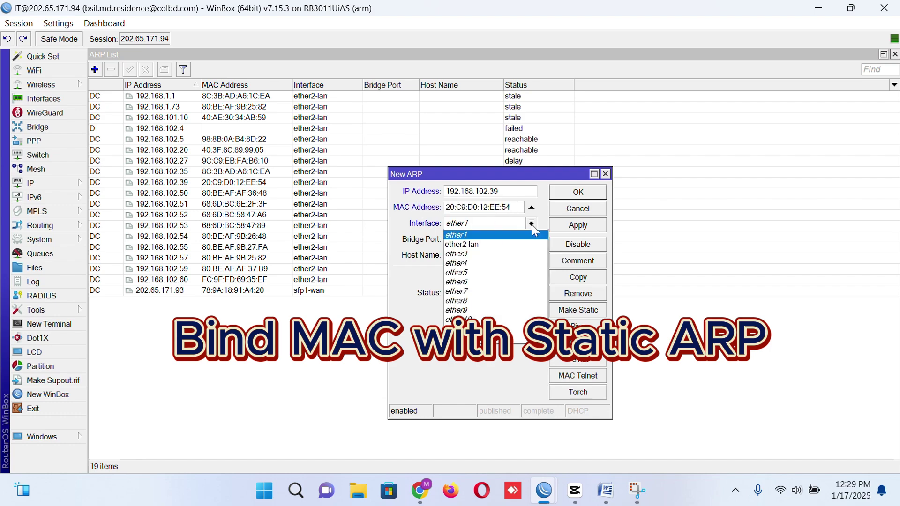
pyautogui.click(474, 244)
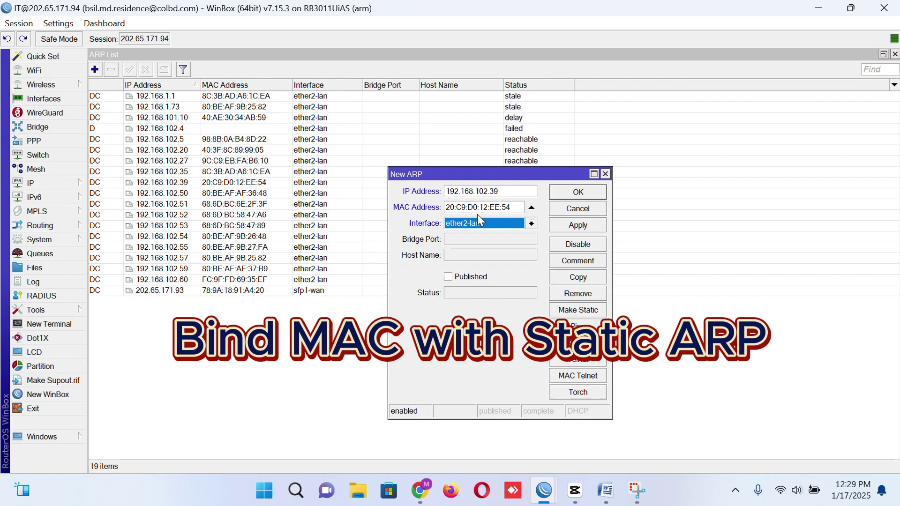
pyautogui.click(582, 195)
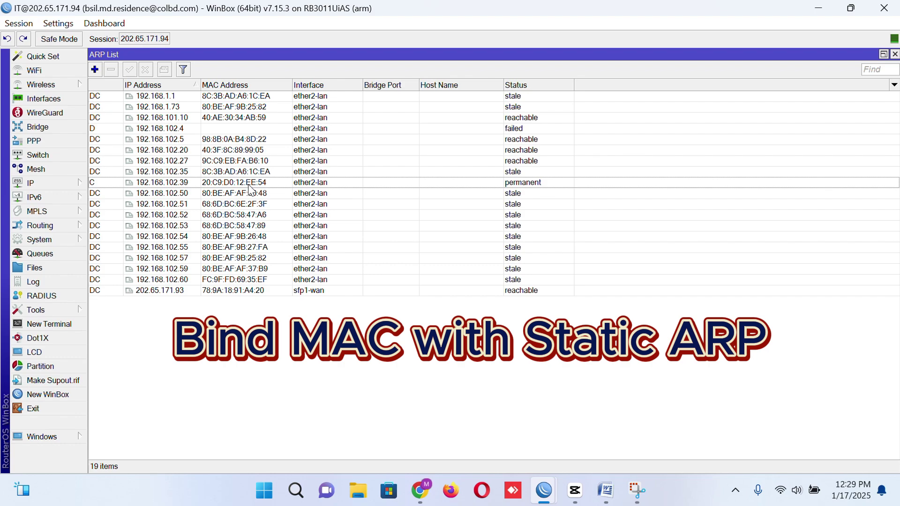
# Open the new 192.168.102.39 entry's details to verify its IP address.
pyautogui.click(533, 188)
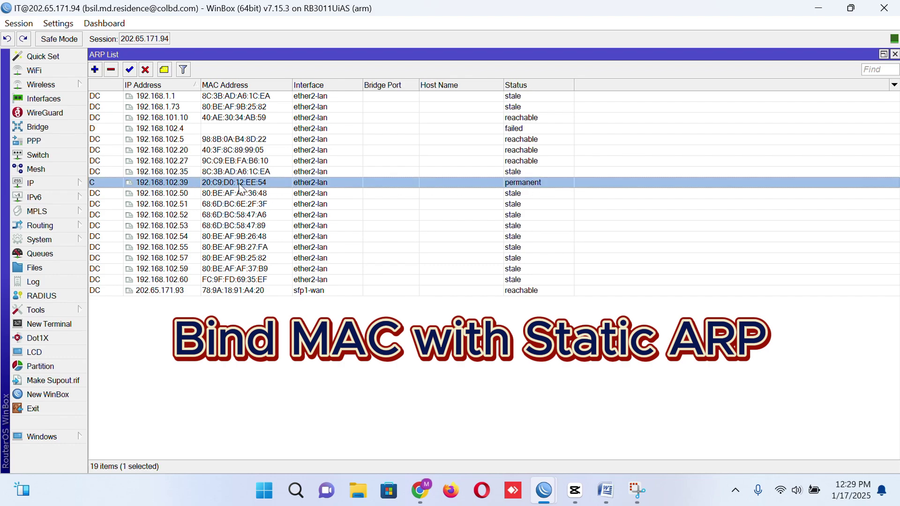
pyautogui.doubleClick(148, 187)
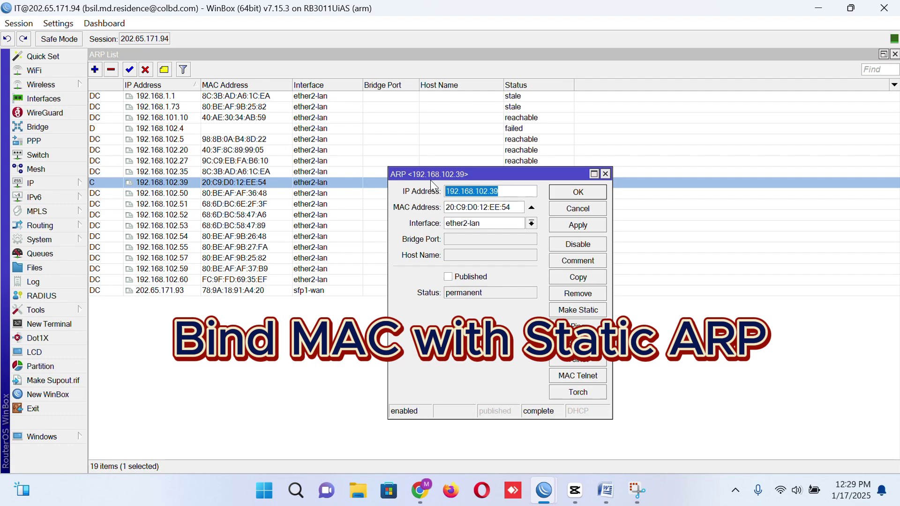
pyautogui.click(463, 192)
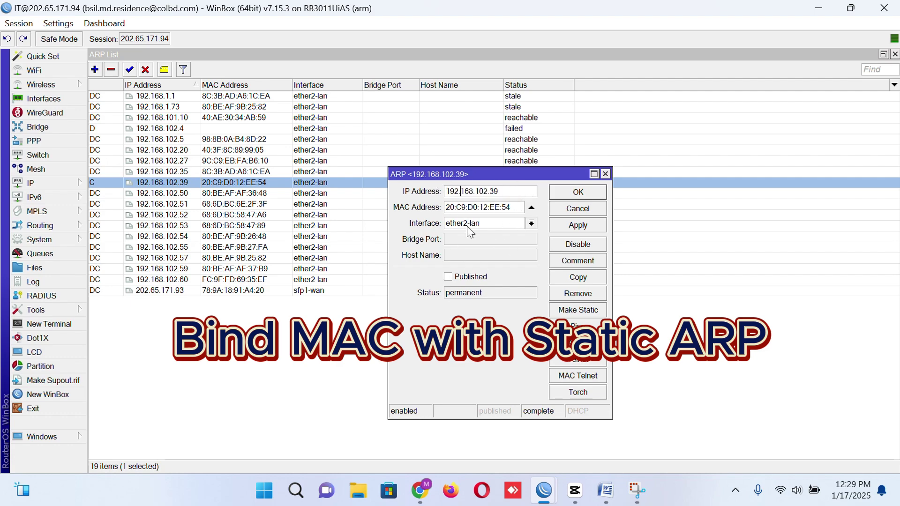
pyautogui.click(607, 175)
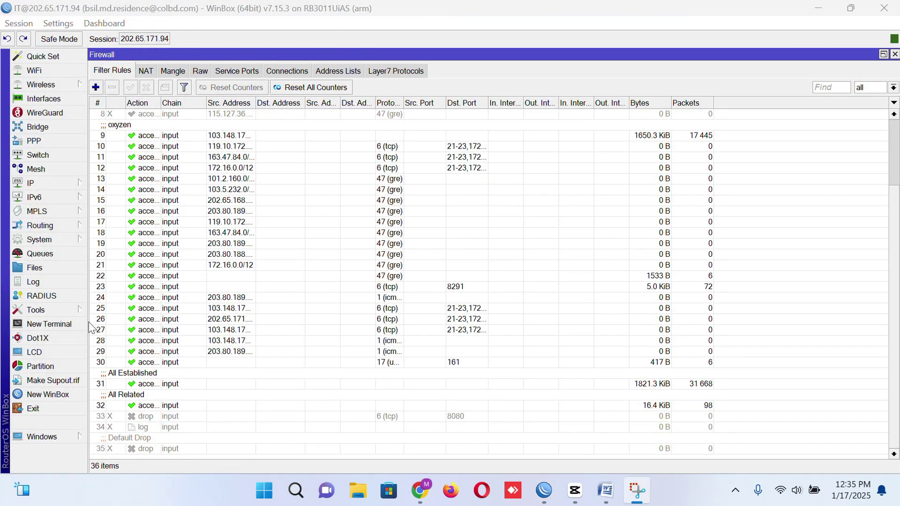
# Open a New Terminal, widen it and move it up and left.
pyautogui.click(57, 328)
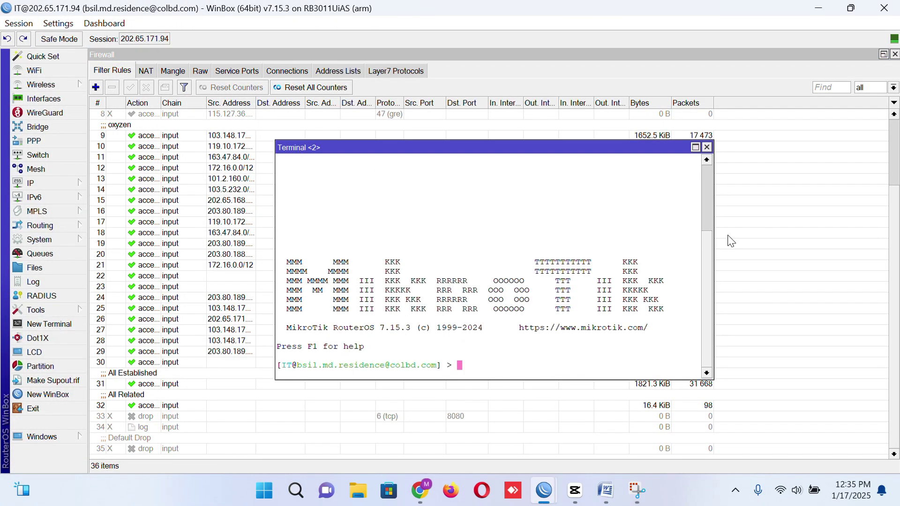
pyautogui.moveTo(713, 226); pyautogui.dragTo(844, 226)
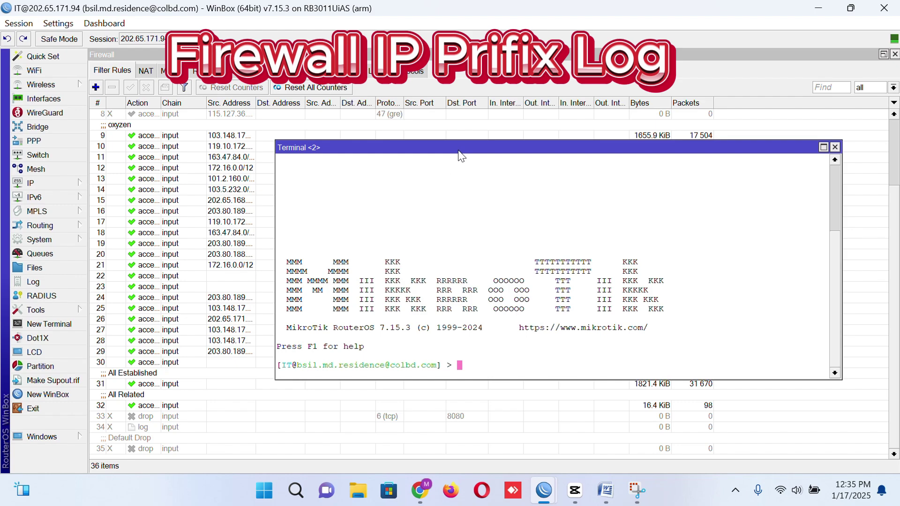
pyautogui.moveTo(464, 148); pyautogui.dragTo(289, 107)
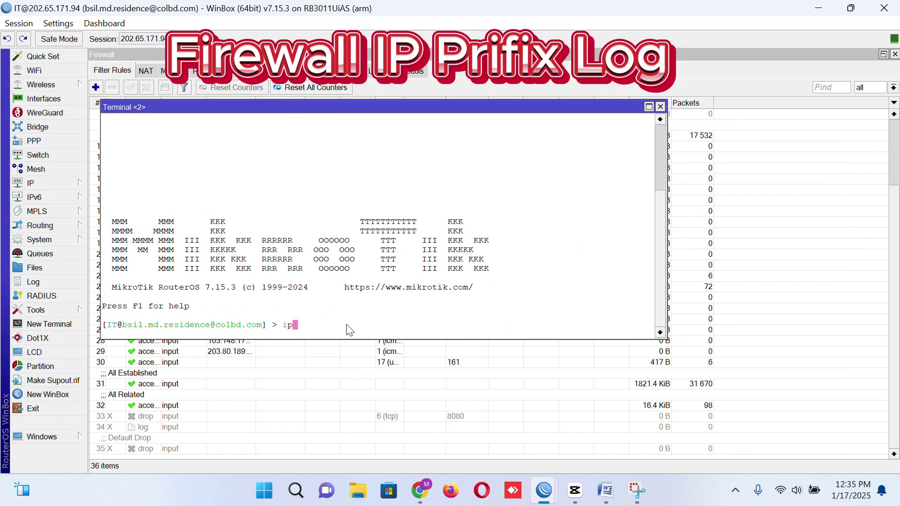
# Run ip firewall filter add chain=forward action=log log=yes log-prefix="IP Traffic:".
pyautogui.write('ip foe')
pyautogui.press('BackSpace')
pyautogui.press('BackSpace')
pyautogui.write('wall filter')
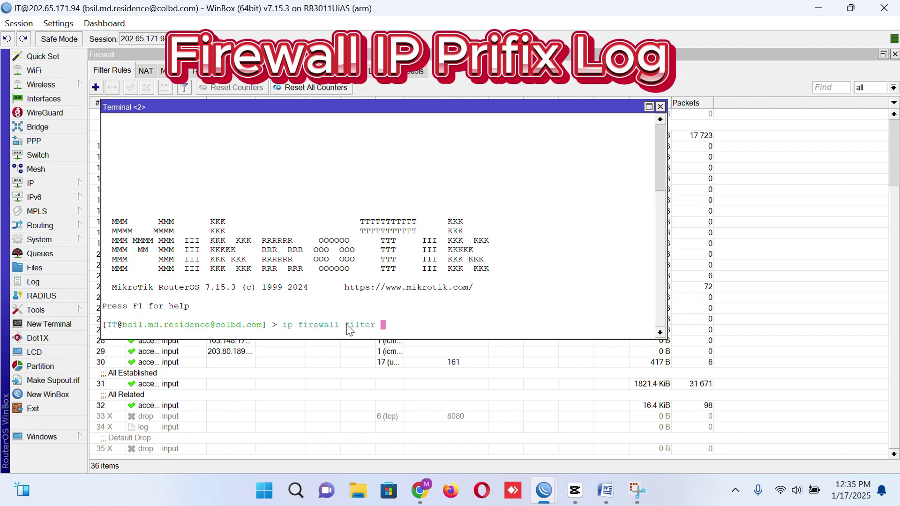
pyautogui.write(' add chain=forwa')
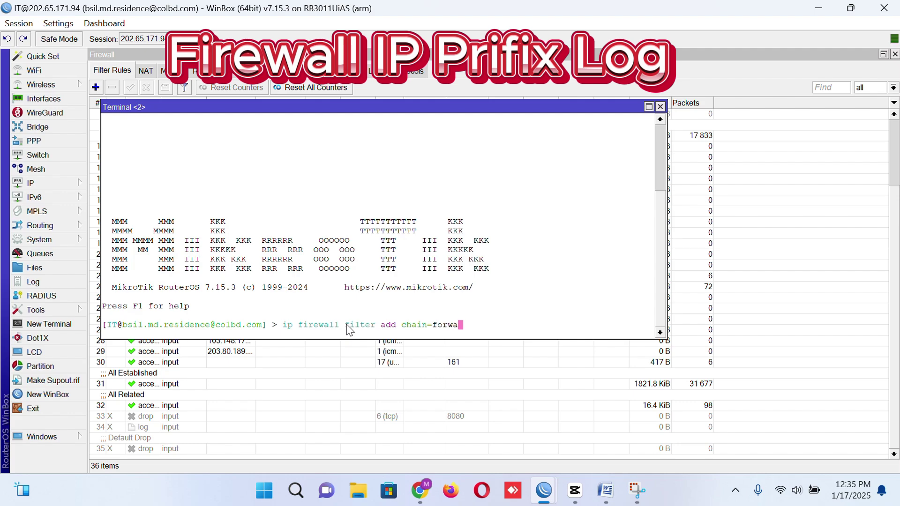
pyautogui.write('rd action=log l')
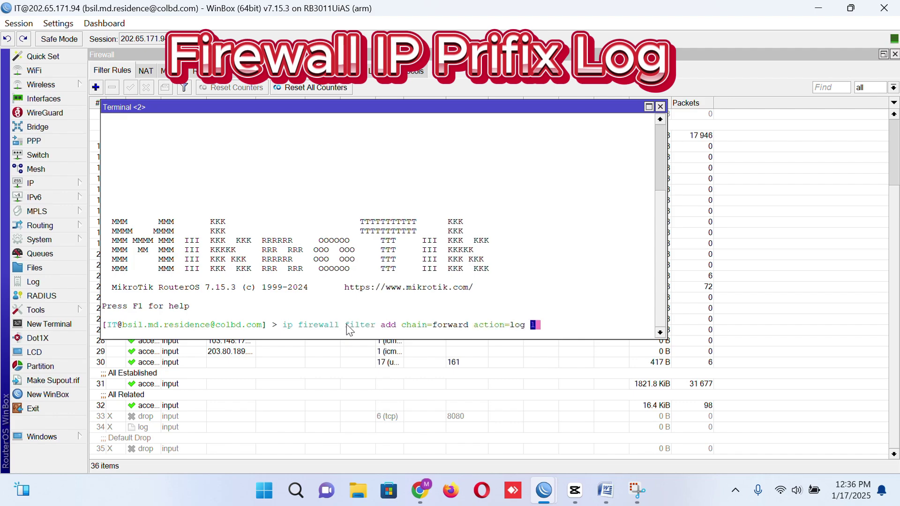
pyautogui.write('og=yes log-')
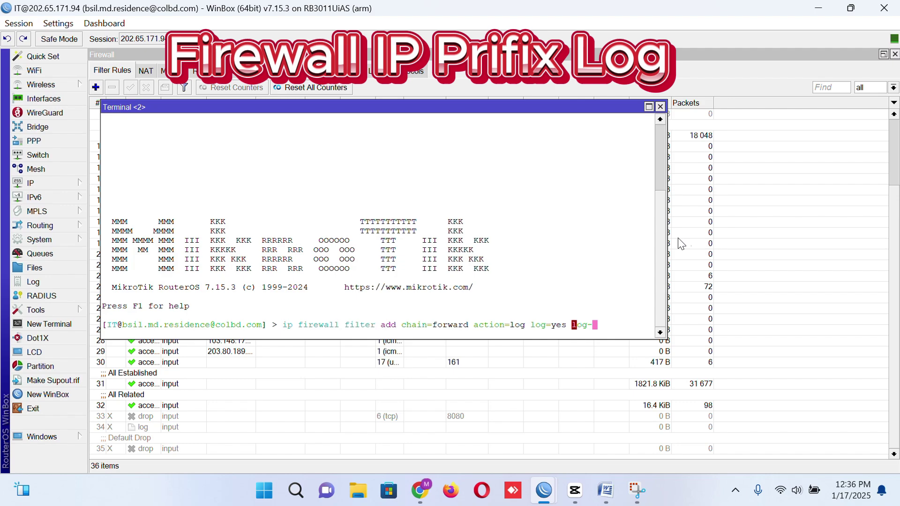
pyautogui.moveTo(665, 230); pyautogui.dragTo(806, 230)
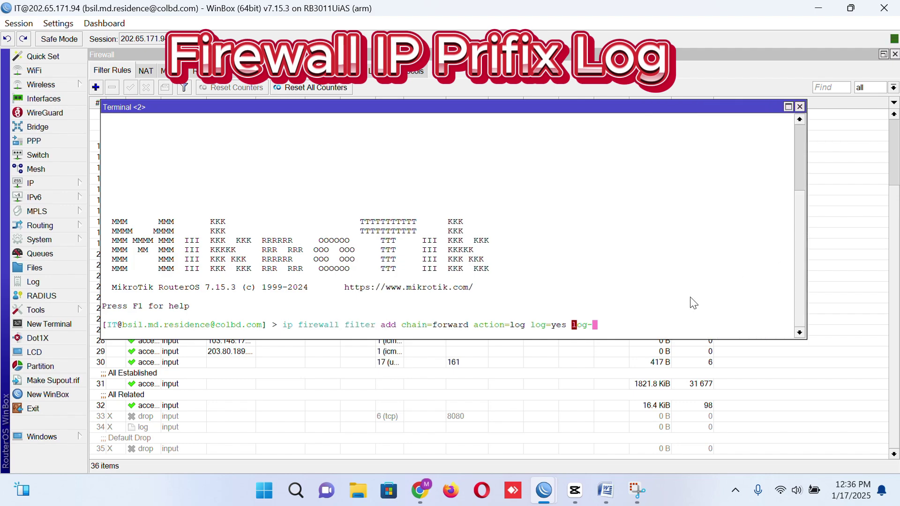
pyautogui.write('prefix=""')
pyautogui.press('Left')
pyautogui.write('IP Traffic')
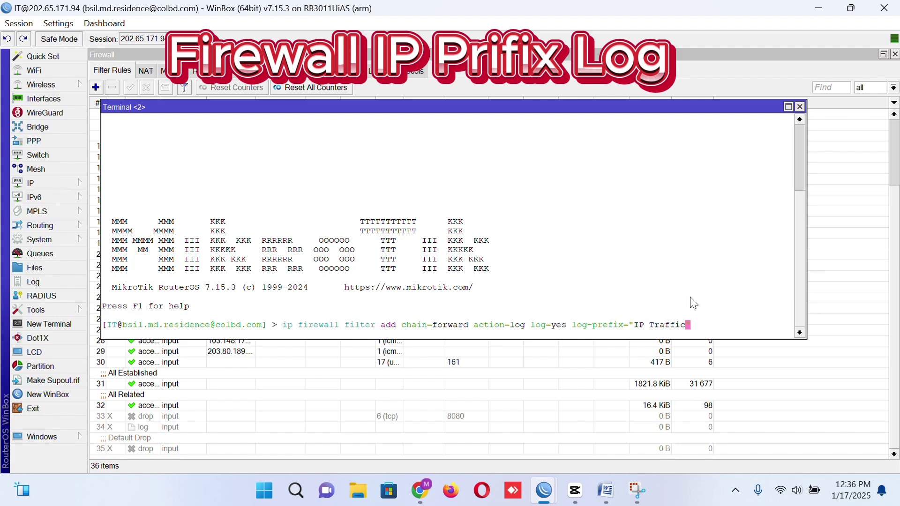
pyautogui.write(':"')
pyautogui.press('Return')
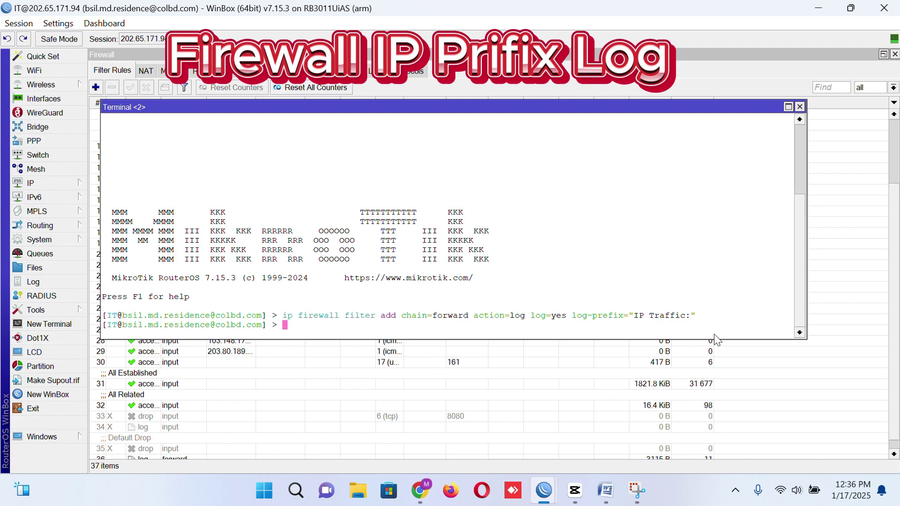
# Check rule 36 shows chain forward and log prefix 'IP Traffic:', then open a terminal.
pyautogui.click(229, 398)
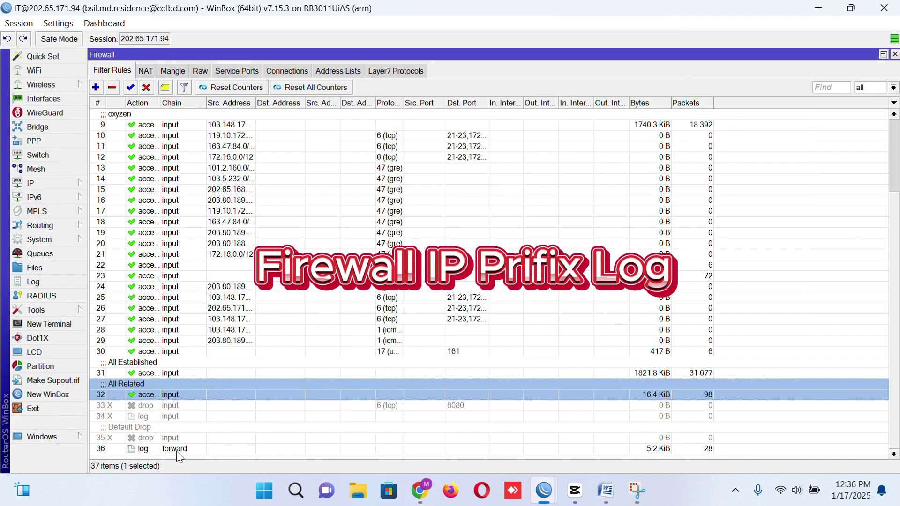
pyautogui.doubleClick(133, 450)
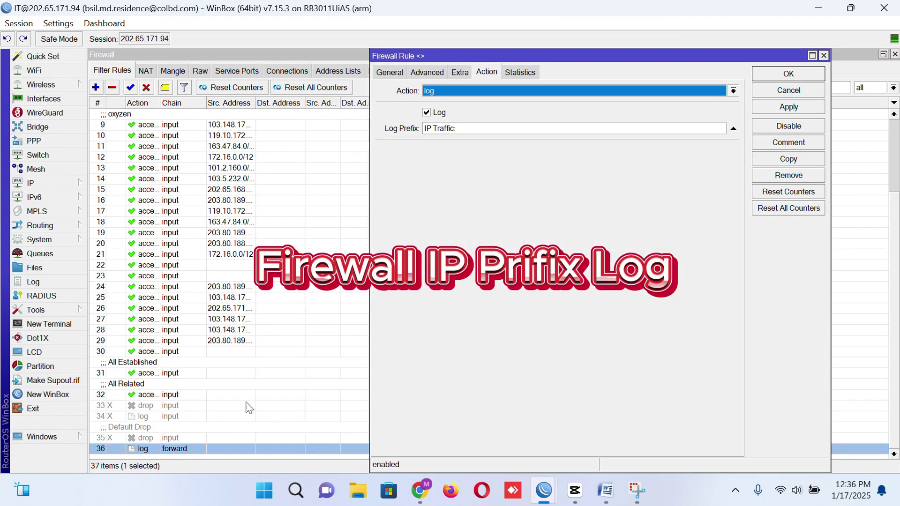
pyautogui.click(393, 74)
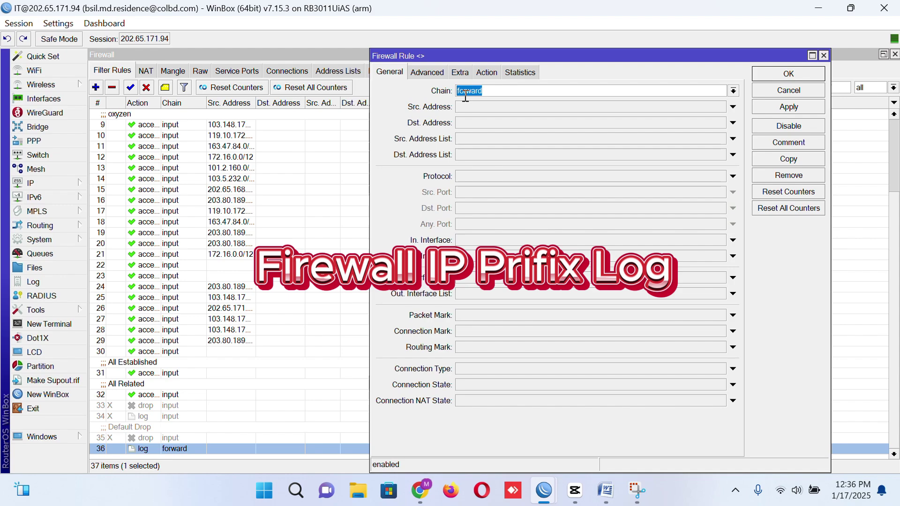
pyautogui.click(485, 74)
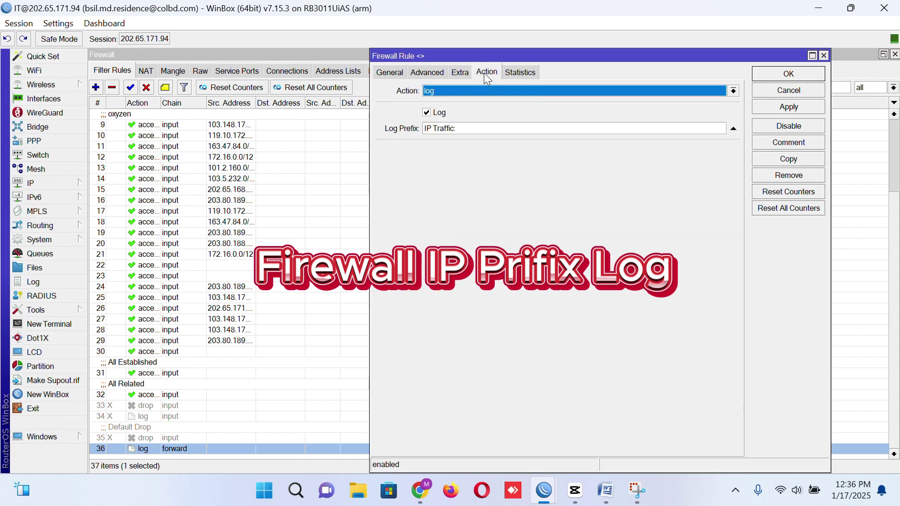
pyautogui.click(800, 78)
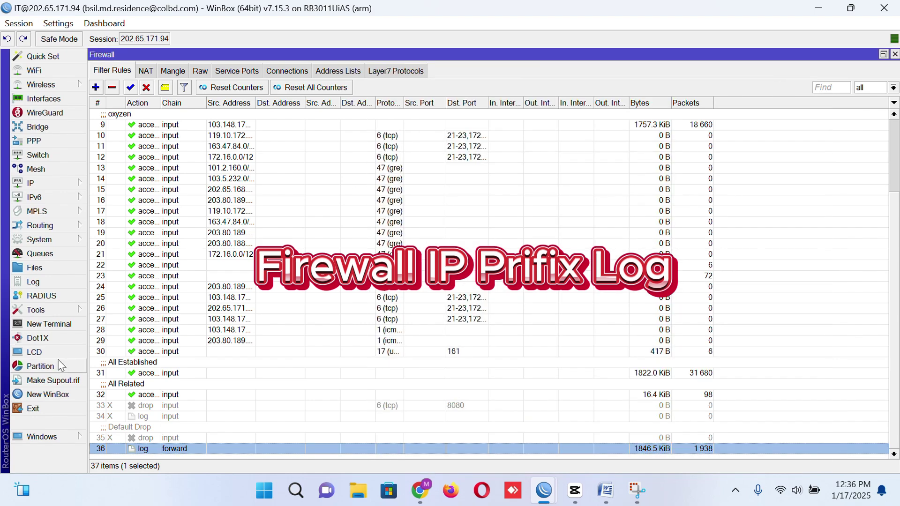
pyautogui.click(56, 282)
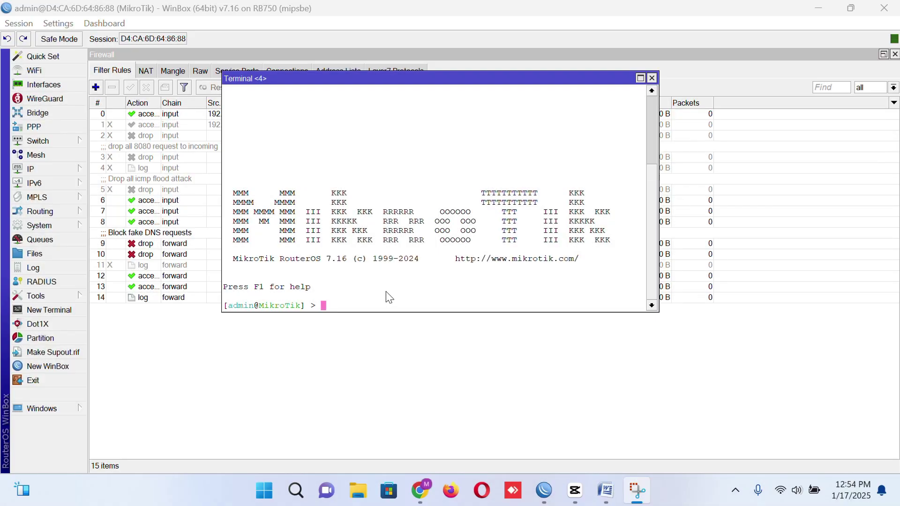
# Run /interface vlan add name=vlan10 vlan-id=10 interface=ether2 in the RB750 terminal.
pyautogui.click(389, 298)
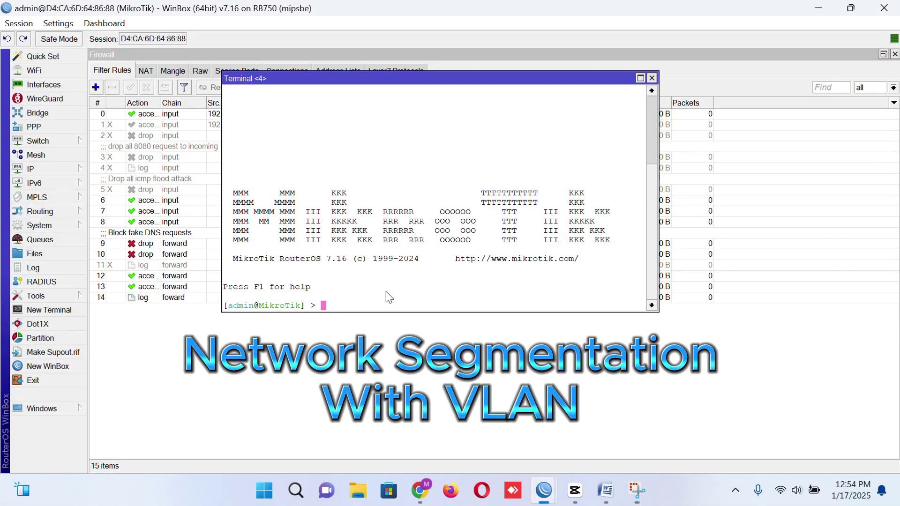
pyautogui.write('/interface vlan add name')
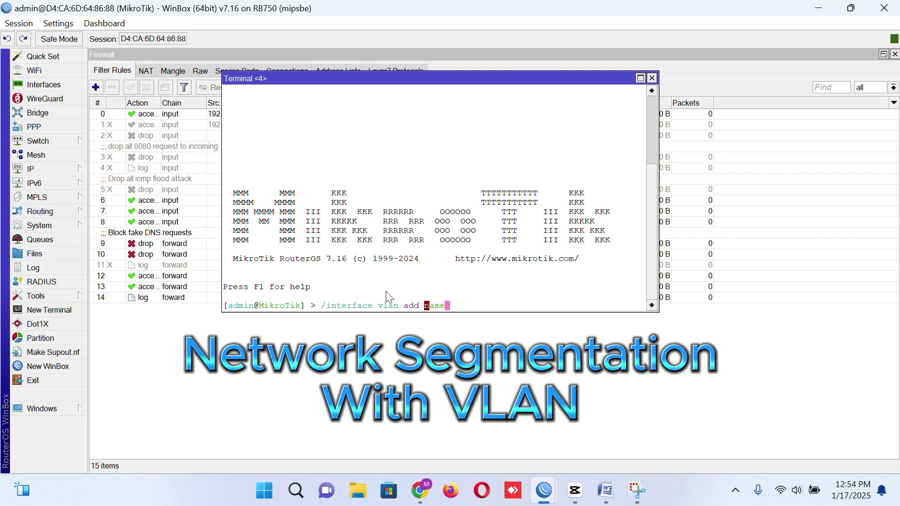
pyautogui.write('=vlan10 vlan')
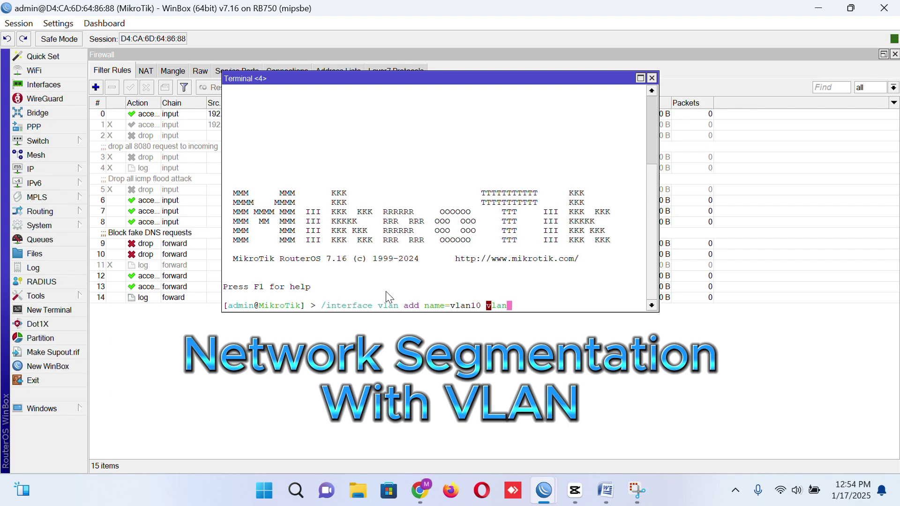
pyautogui.write('-id=10 interfac')
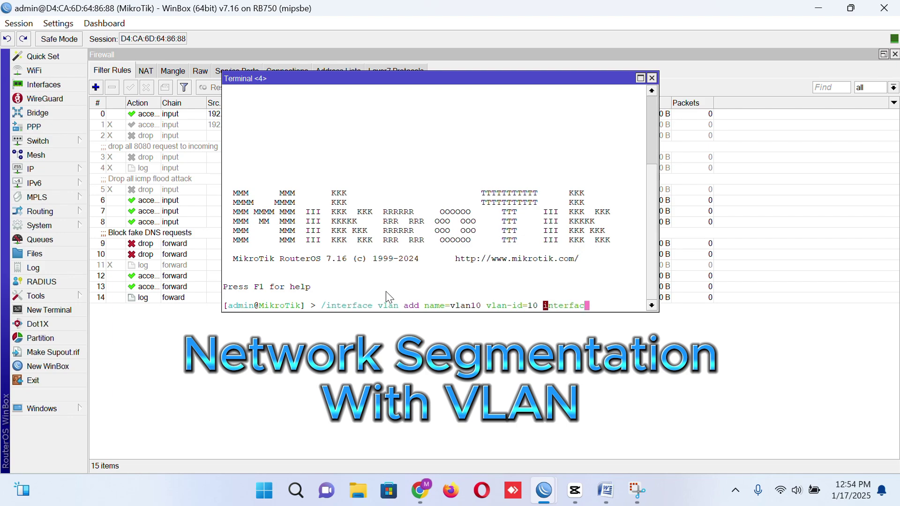
pyautogui.write('e=ether2')
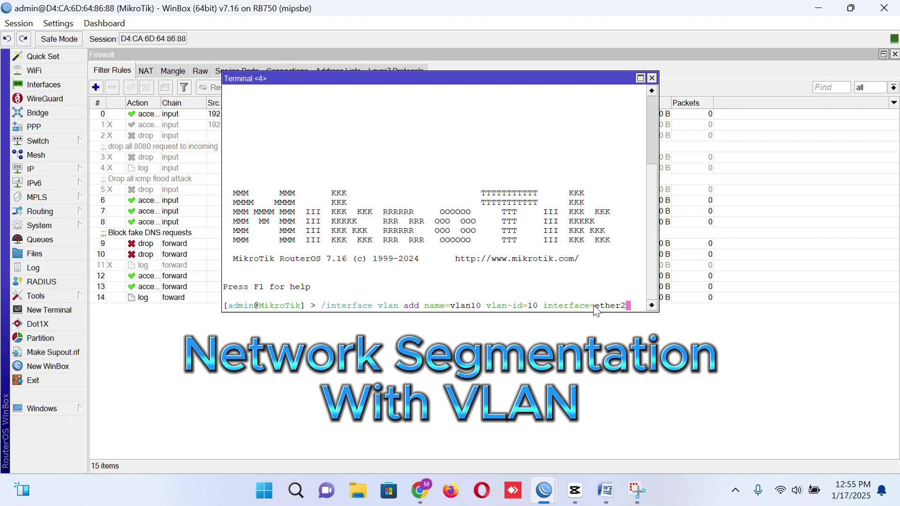
pyautogui.press('Return')
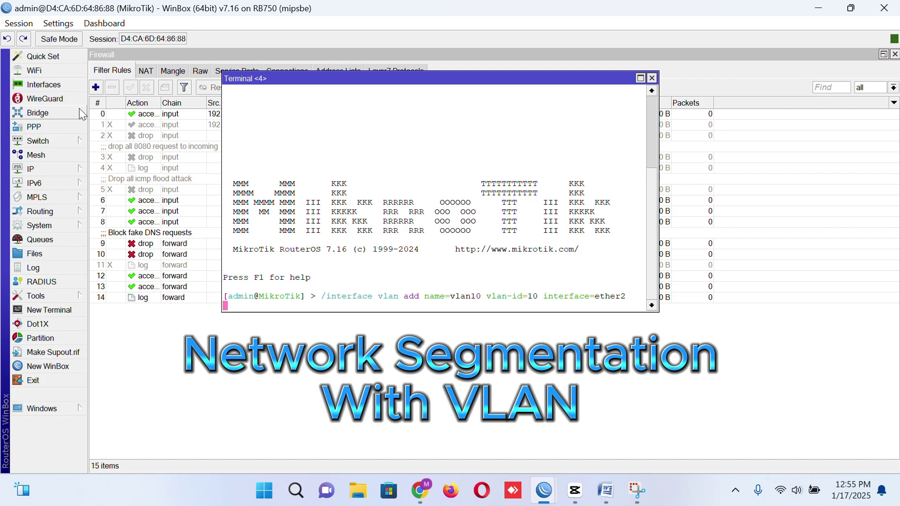
# Open the Interface List, where vlan10 appears under ether2.
pyautogui.click(55, 87)
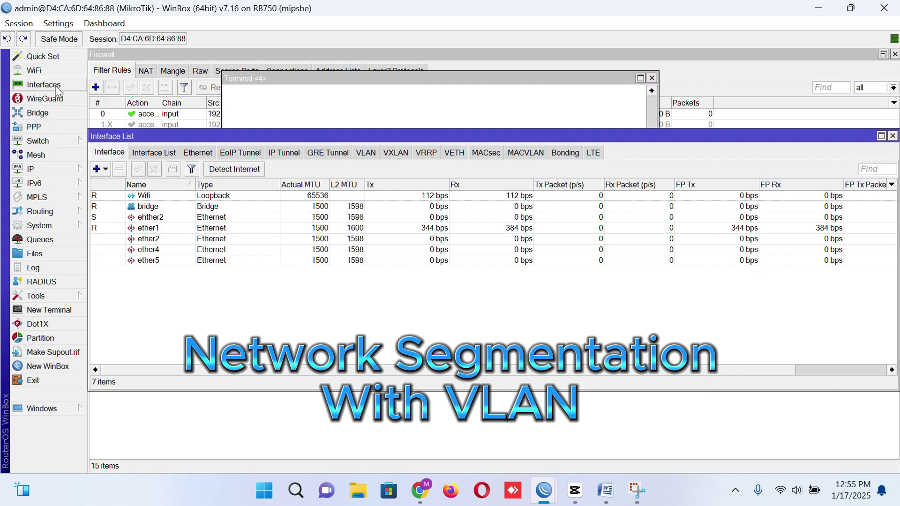
pyautogui.press('Return')
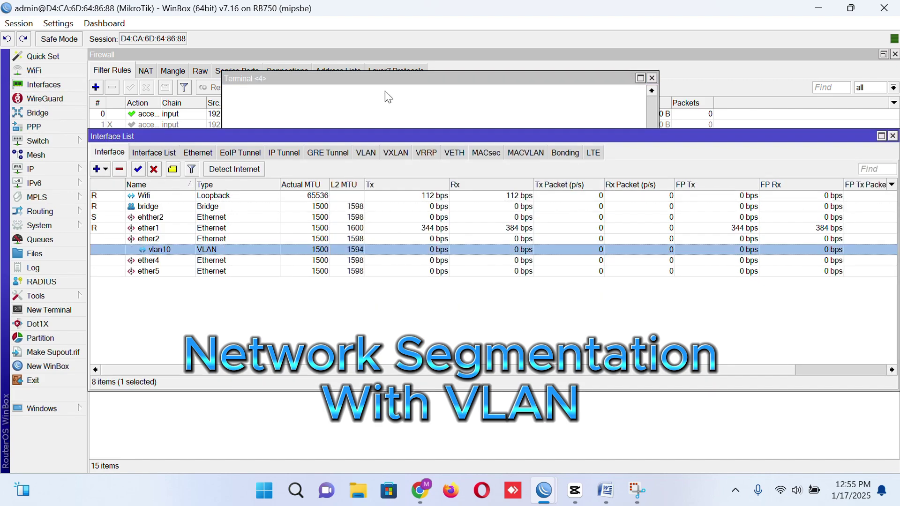
pyautogui.click(387, 95)
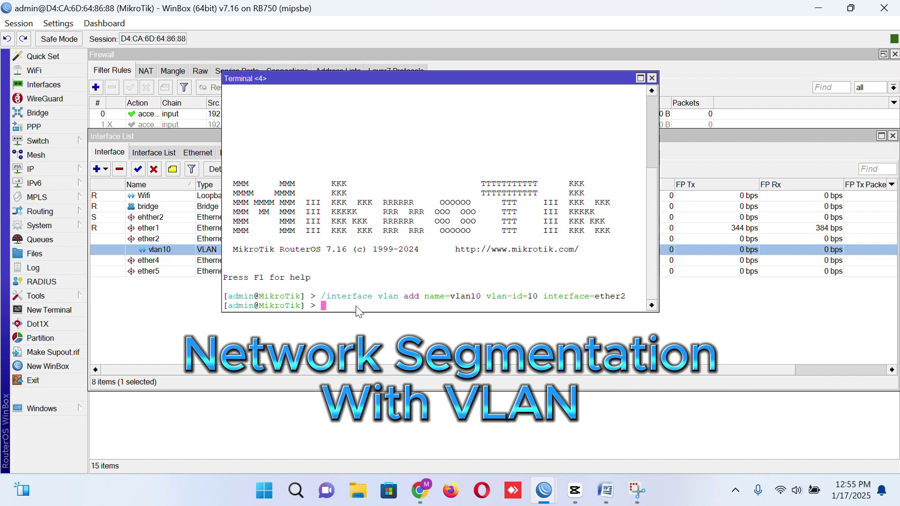
pyautogui.click(177, 322)
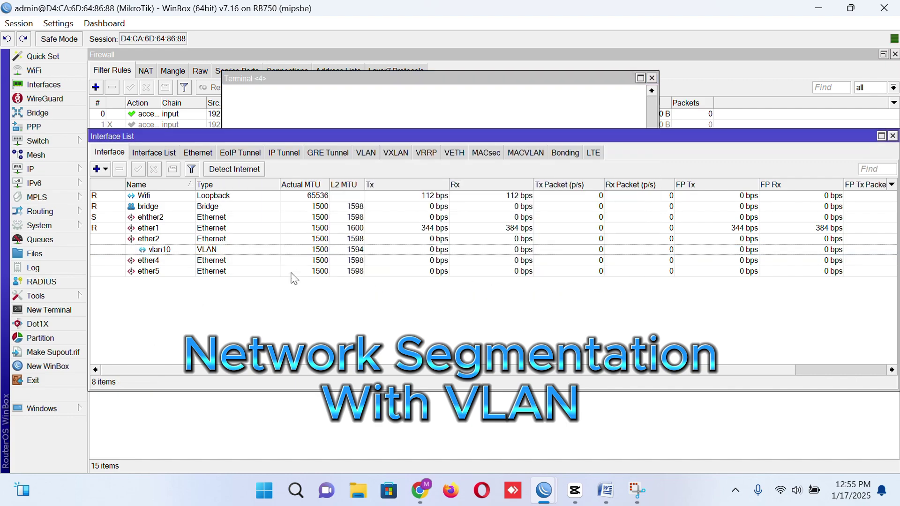
# Open vlan10's properties and pick proxy-arp from its ARP modes.
pyautogui.doubleClick(156, 251)
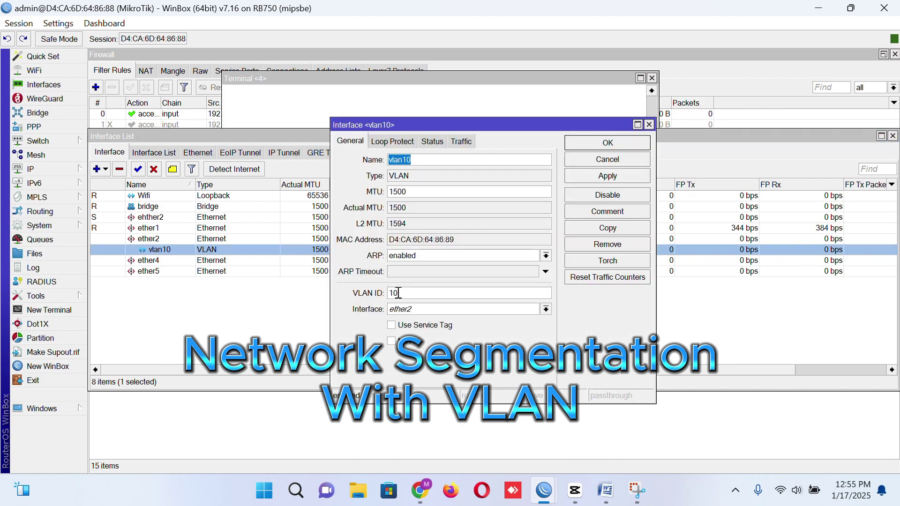
pyautogui.click(414, 255)
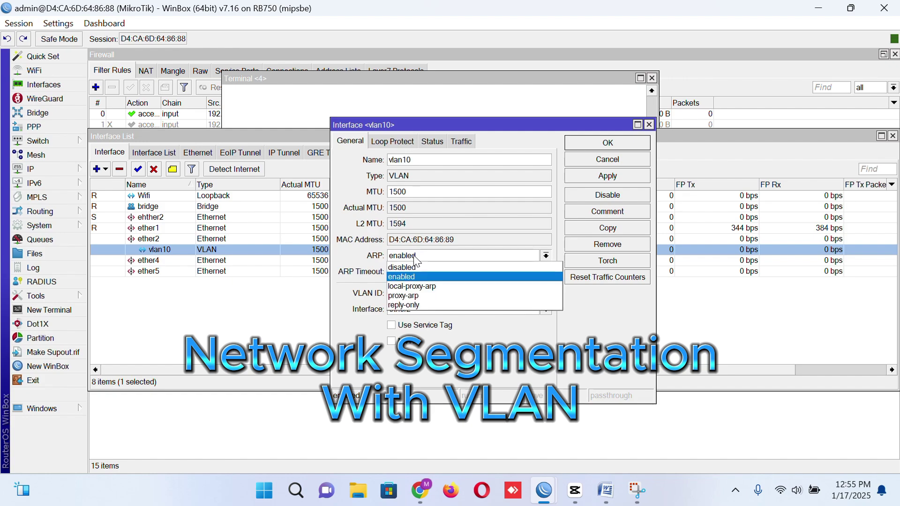
pyautogui.click(399, 297)
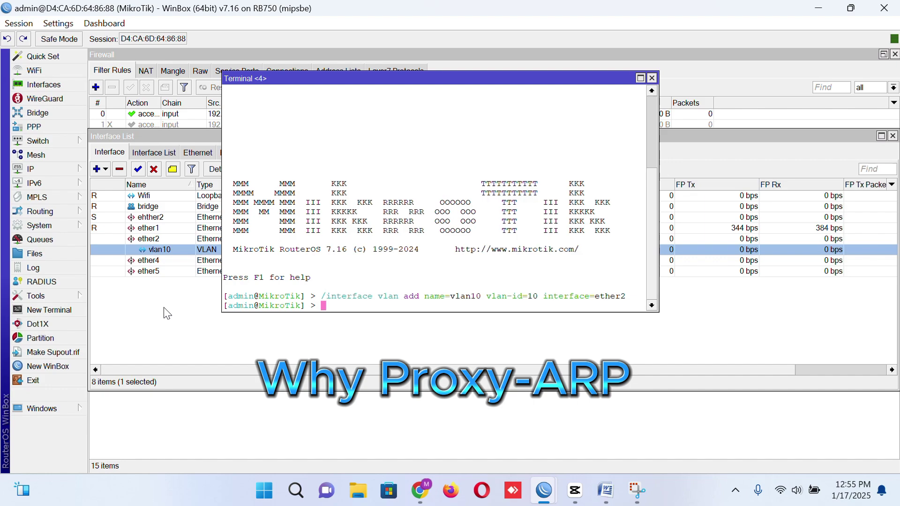
pyautogui.click(151, 339)
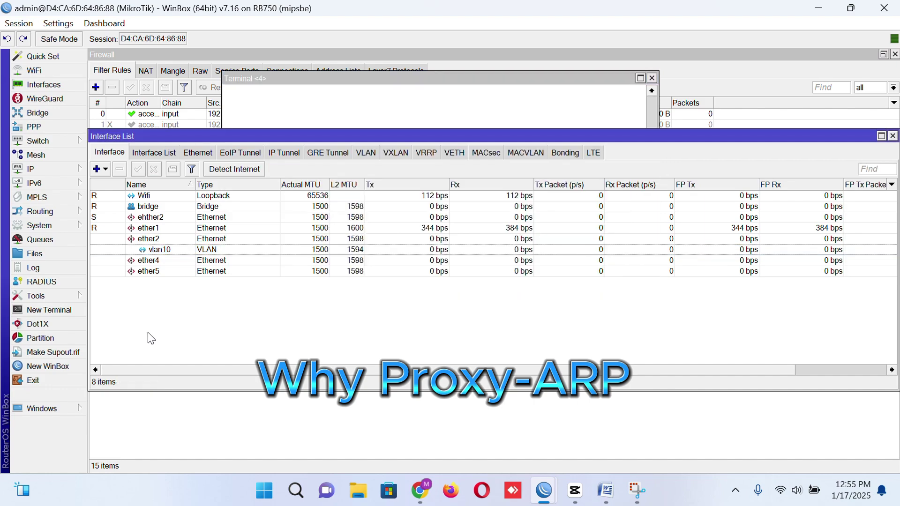
# Reopen vlan10's properties and set its ARP mode to proxy-arp.
pyautogui.doubleClick(156, 253)
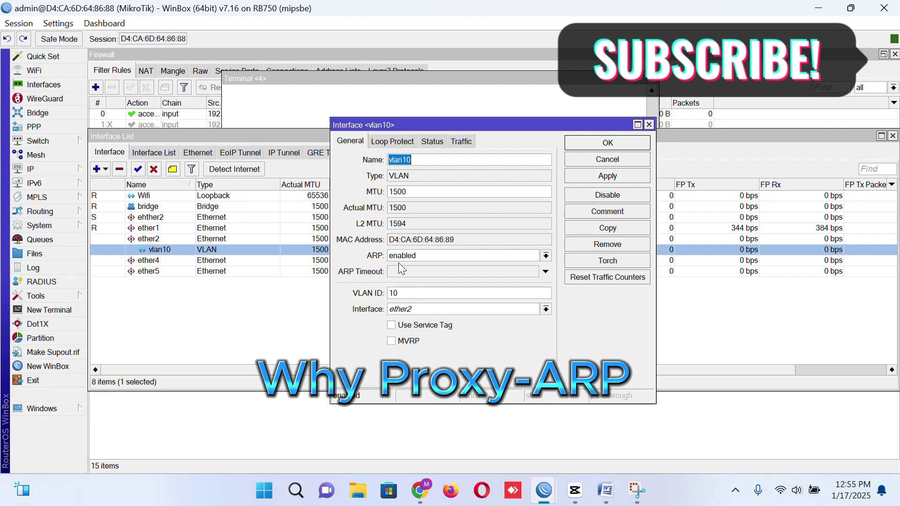
pyautogui.click(414, 255)
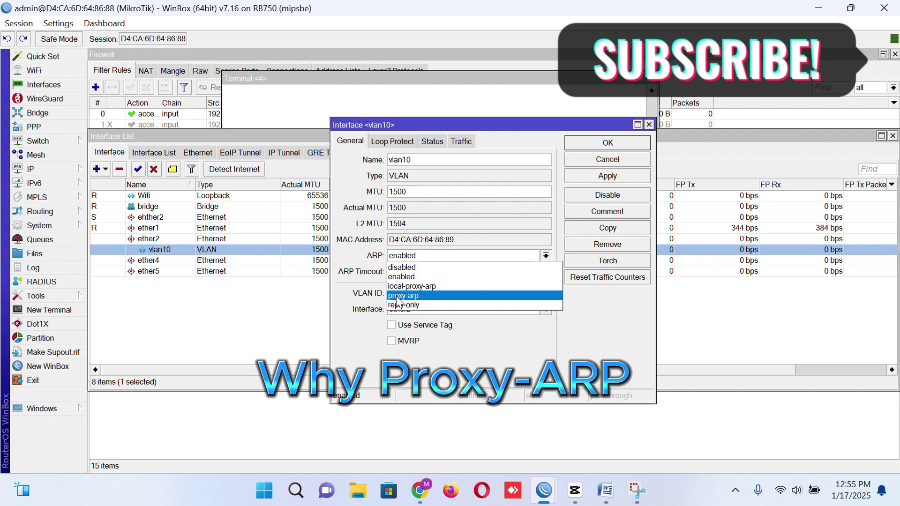
pyautogui.click(417, 297)
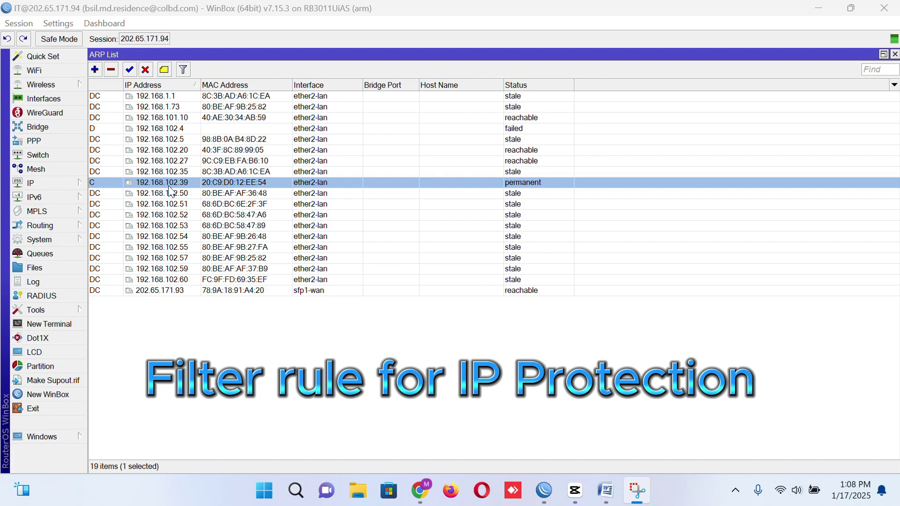
# Review the 192.168.102.39 entry's MAC 20:C9:D0:12:EE:54, then open a new terminal.
pyautogui.doubleClick(241, 184)
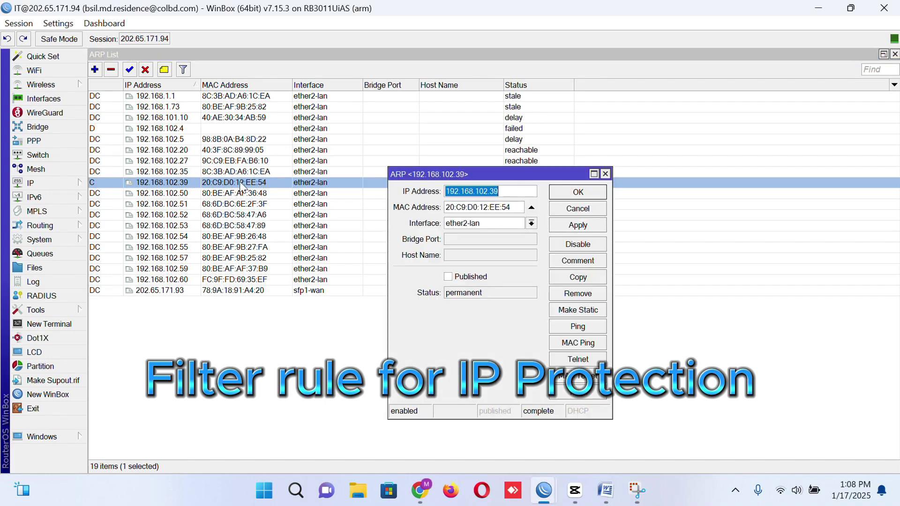
pyautogui.doubleClick(516, 207)
pyautogui.hotkey('ctrl', 'c')
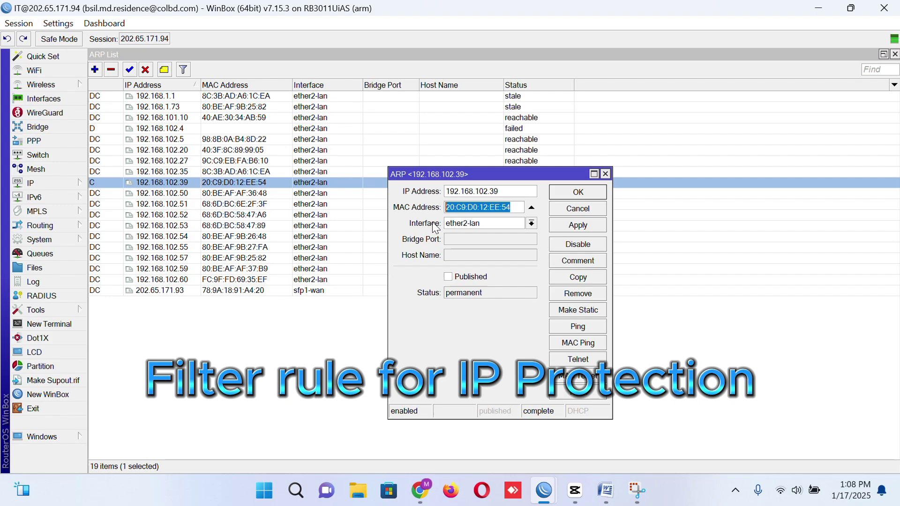
pyautogui.click(606, 174)
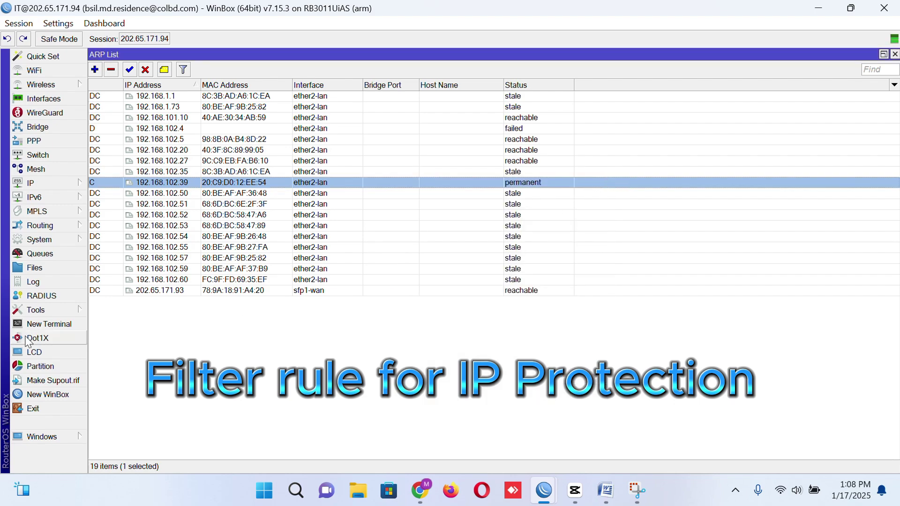
pyautogui.click(47, 324)
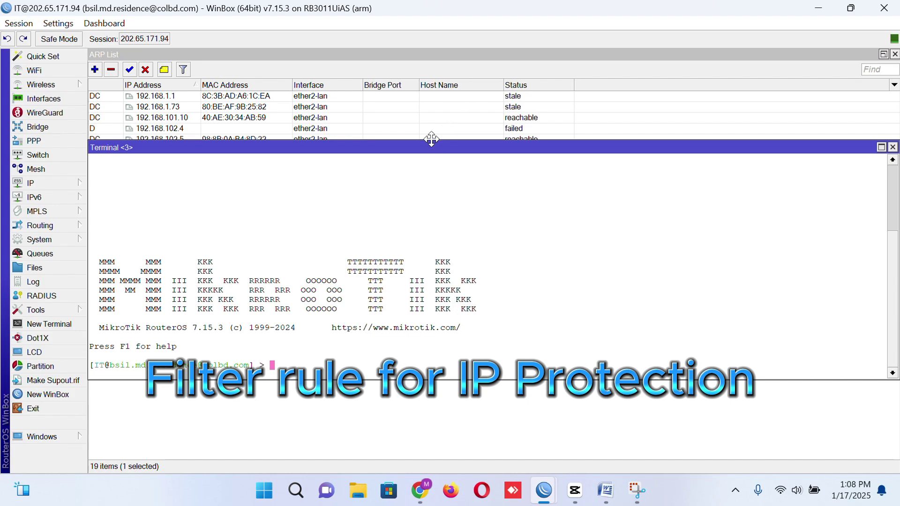
# Run ip firewall filter add chain=forward src-address=192.168.102.39 src-mac-address=!20:C9:D0:12:EE:54 action=drop.
pyautogui.moveTo(431, 145); pyautogui.dragTo(432, 71)
pyautogui.write('ip')
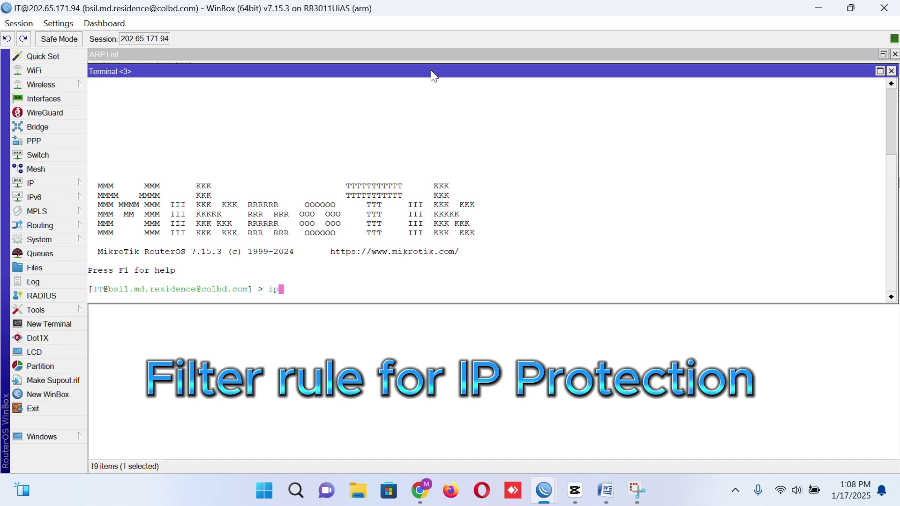
pyautogui.write(' firewall filter add ')
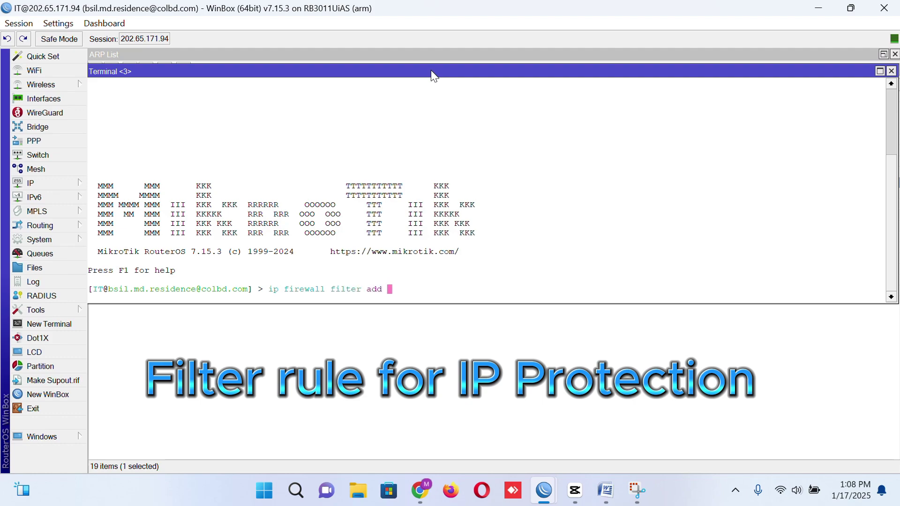
pyautogui.write('chain=forward src-address')
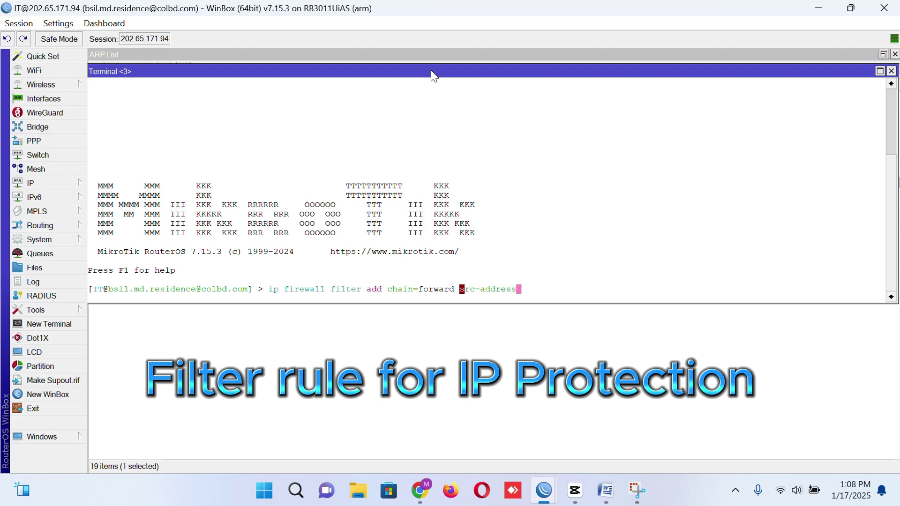
pyautogui.write('=192.168.102.3')
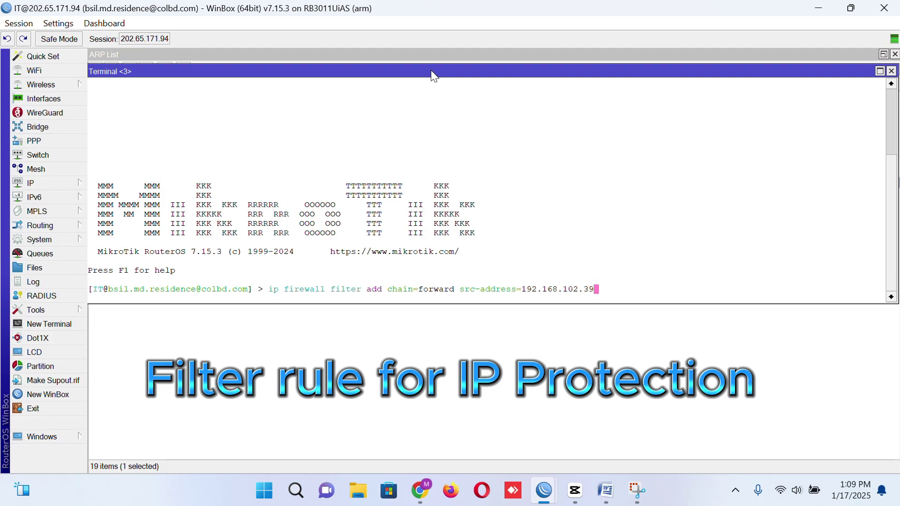
pyautogui.write('9 src-mac-address=')
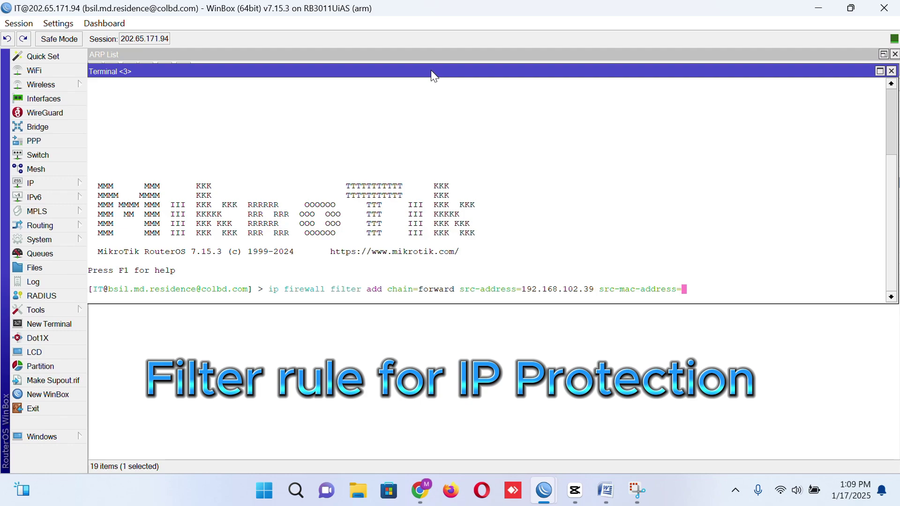
pyautogui.write('!')
pyautogui.hotkey('ctrl', 'v')
pyautogui.write('ac')
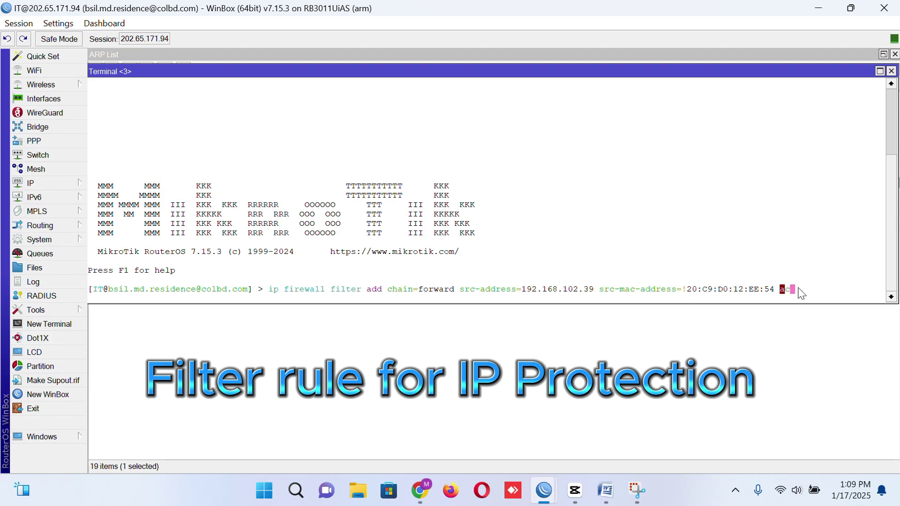
pyautogui.write('tion=drop')
pyautogui.press('Return')
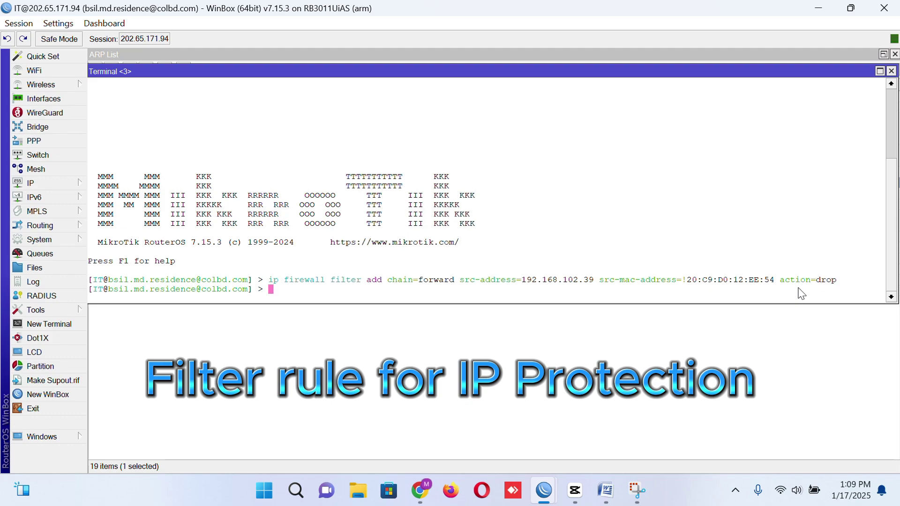
# Close the terminal and open the IP > Firewall filter rules list.
pyautogui.click(891, 72)
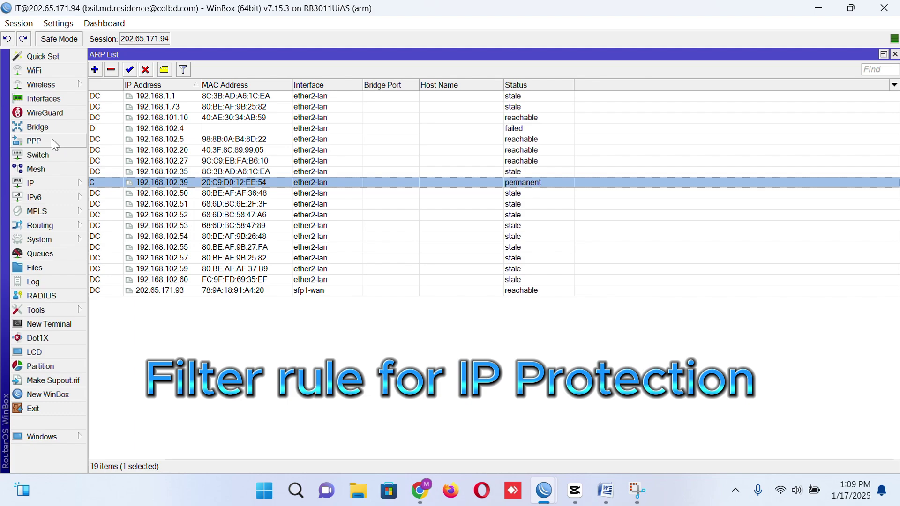
pyautogui.click(42, 186)
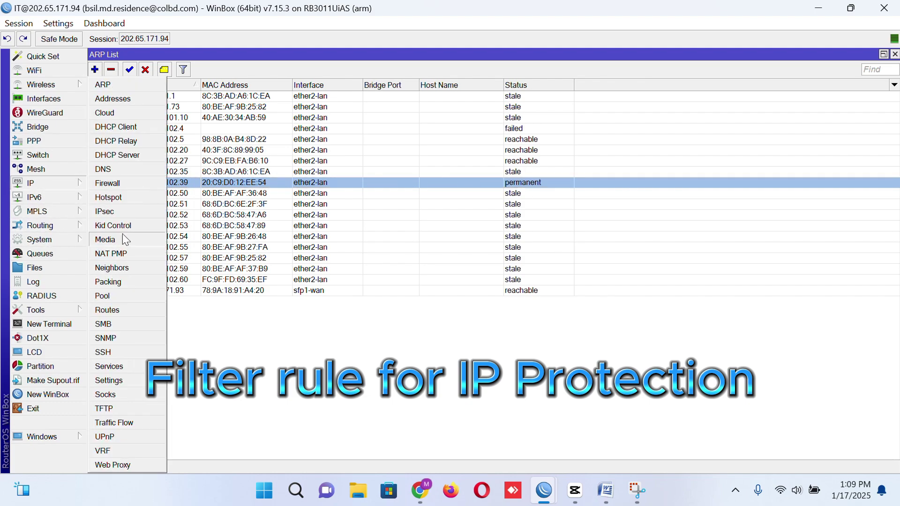
pyautogui.click(117, 182)
pyautogui.scroll(-1, 291, 301)
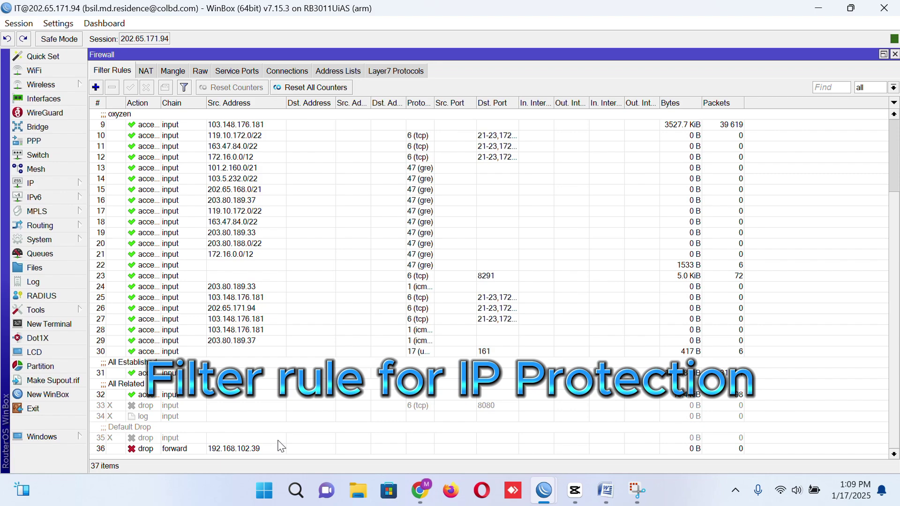
# Verify rule 36: forward chain, source 192.168.102.39, MAC exception 20:C9:D0:12:EE:54, action drop.
pyautogui.doubleClick(206, 450)
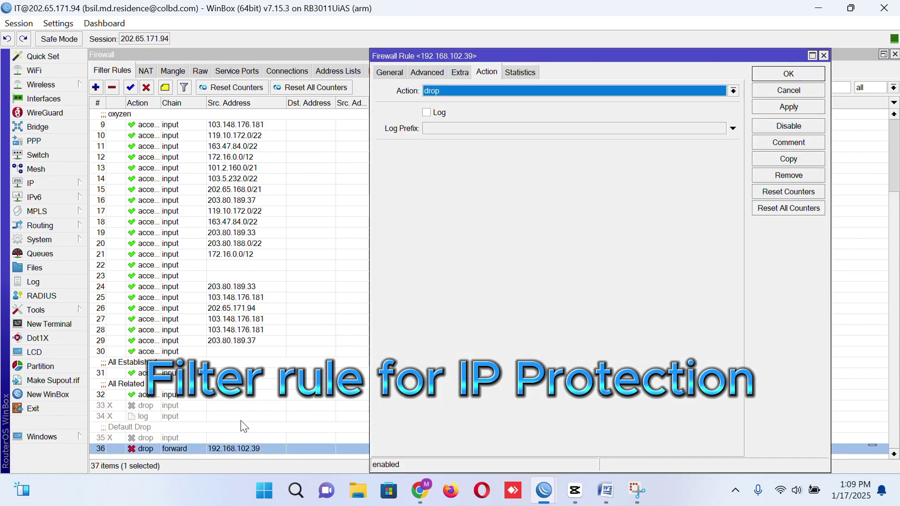
pyautogui.click(388, 74)
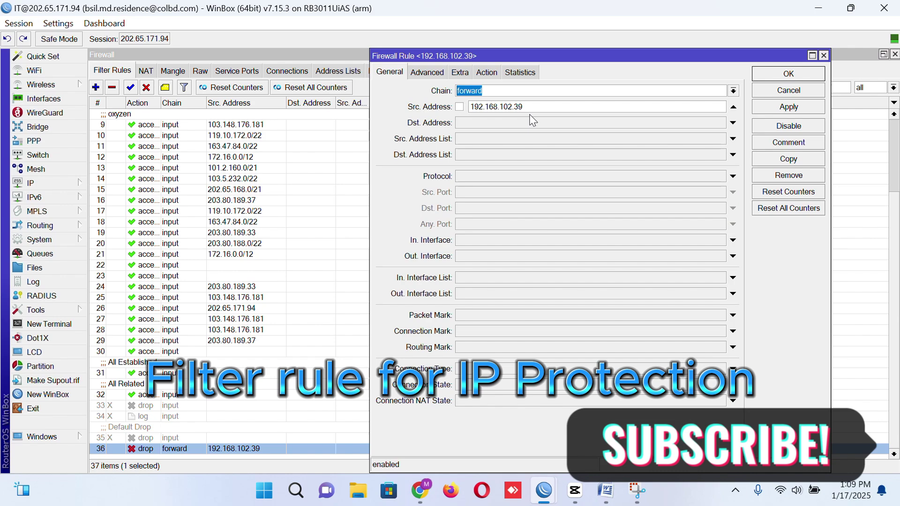
pyautogui.click(427, 73)
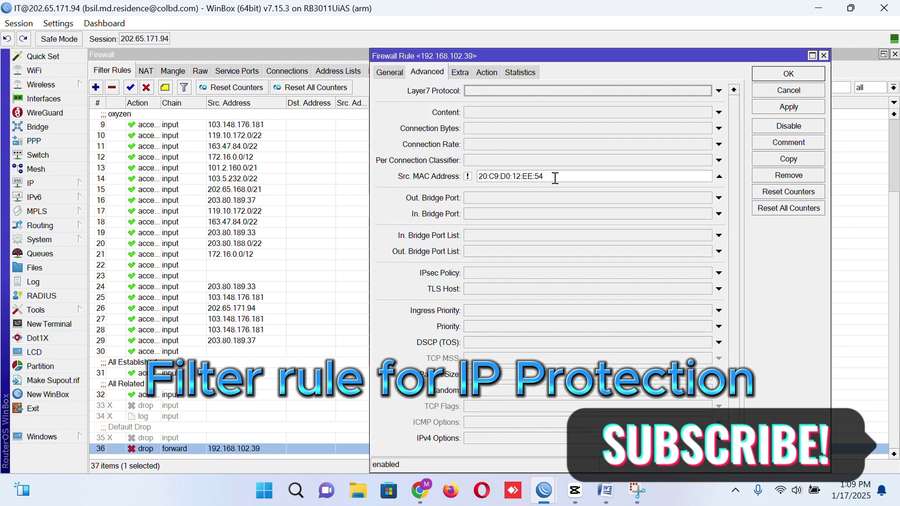
pyautogui.moveTo(552, 175); pyautogui.dragTo(475, 175)
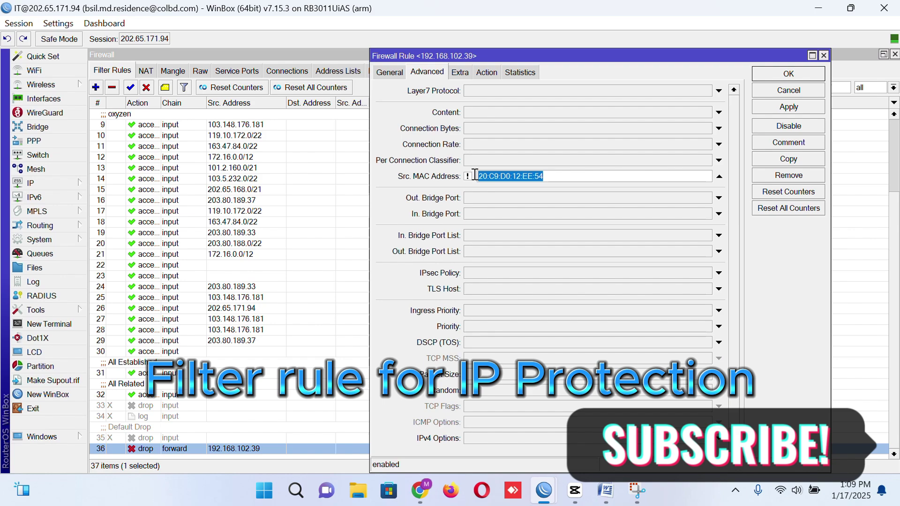
pyautogui.click(486, 74)
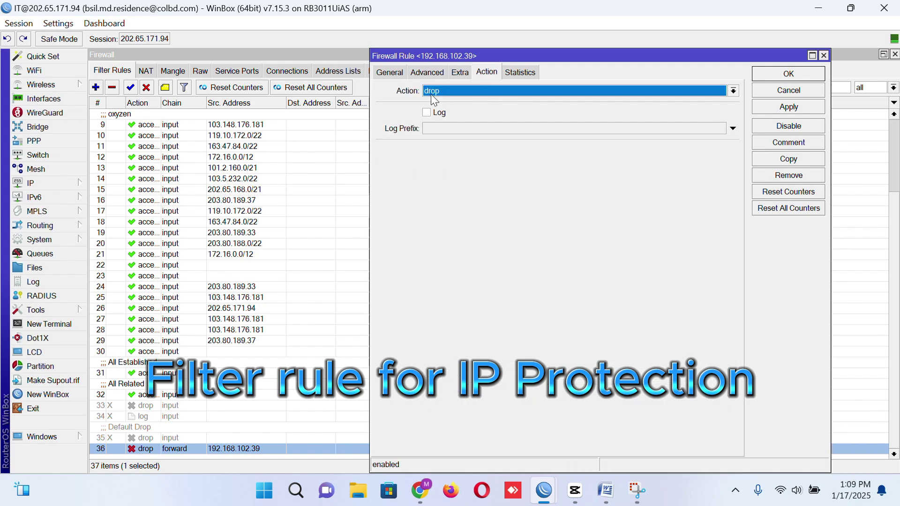
pyautogui.click(800, 75)
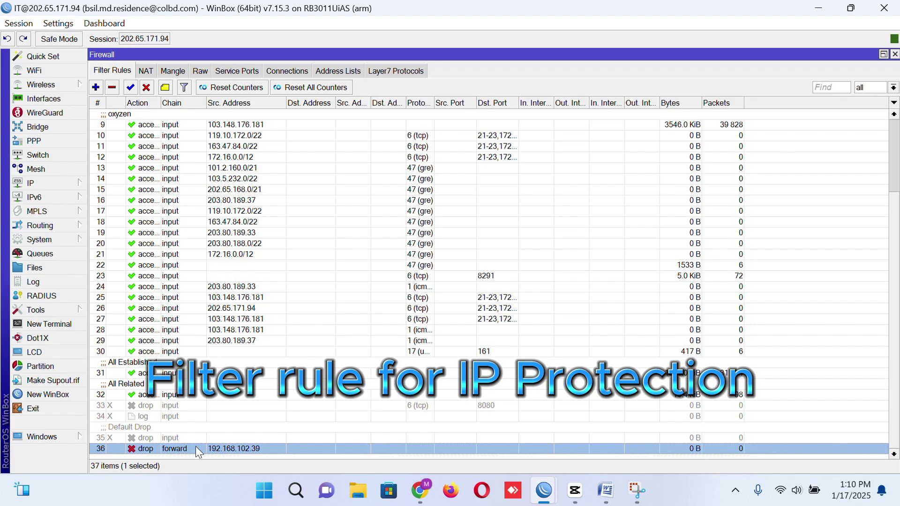
# Reopen rule 36 to recheck its chain and source address, then close it unchanged.
pyautogui.doubleClick(232, 451)
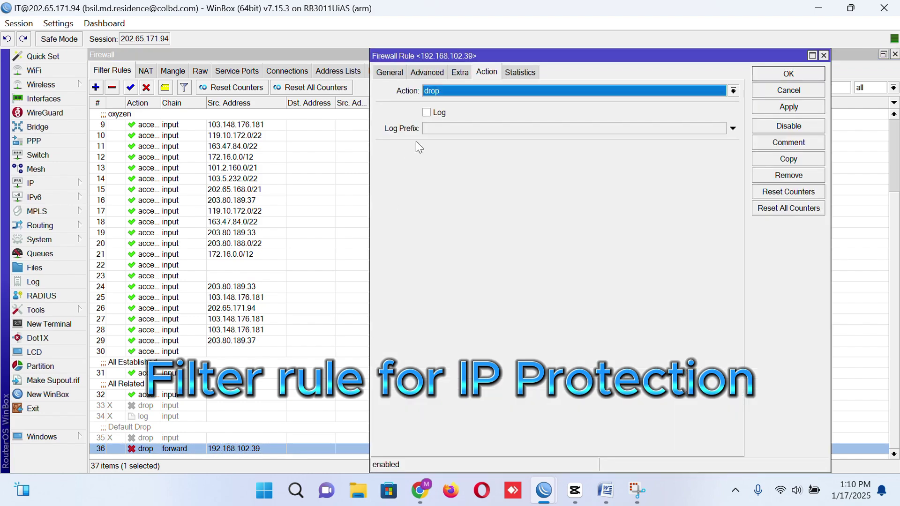
pyautogui.click(393, 72)
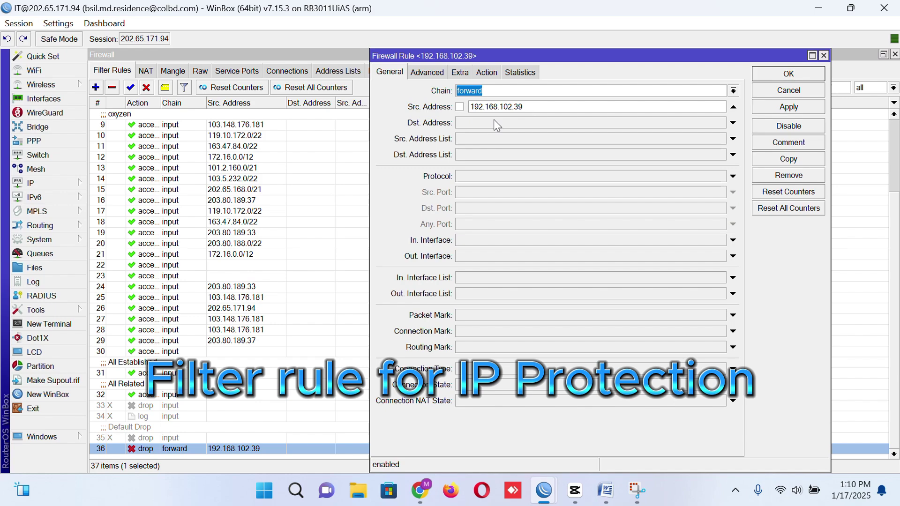
pyautogui.click(826, 57)
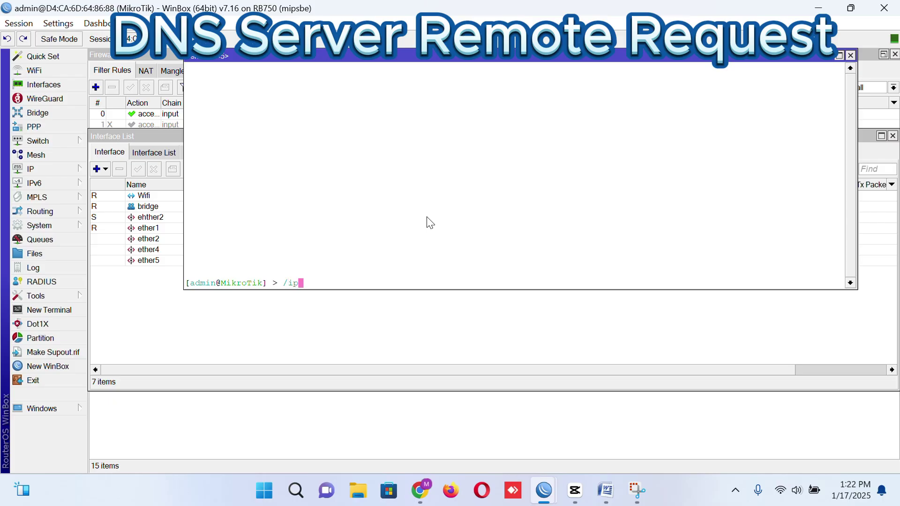
# Run 'dns set servers=8.8.8.8,1.1.1.1 allow-remote-request=yes' in the terminal, then open IP > DNS to check it.
pyautogui.write('dns set servers=8.8.8.8')
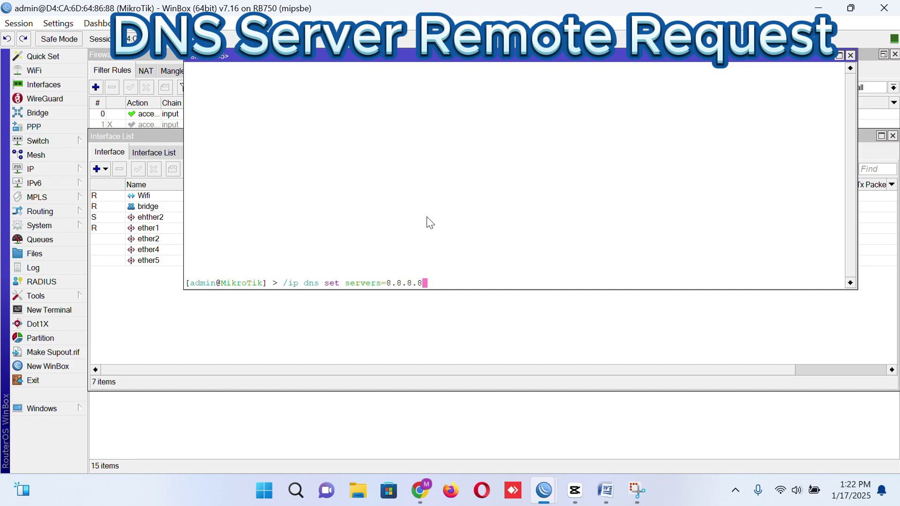
pyautogui.write(',1.1.1.1')
pyautogui.press('BackSpace')
pyautogui.press('Left')
pyautogui.press('Left')
pyautogui.press('Left')
pyautogui.press('Left')
pyautogui.press('Left')
pyautogui.press('Left')
pyautogui.press('Left')
pyautogui.press('Right')
pyautogui.press('Right')
pyautogui.press('Right')
pyautogui.press('Right')
pyautogui.press('Right')
pyautogui.press('Right')
pyautogui.press('Right')
pyautogui.write('allow-remote-reque')
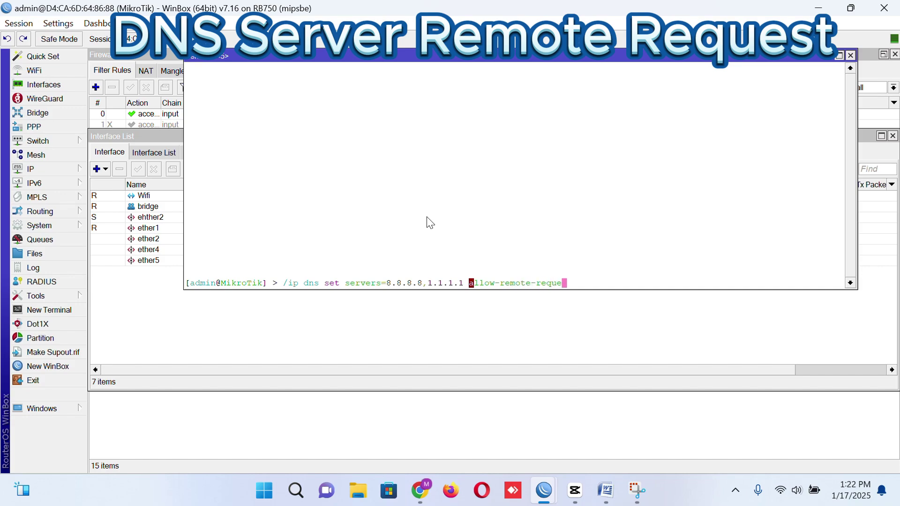
pyautogui.write('st=yes')
pyautogui.press('Return')
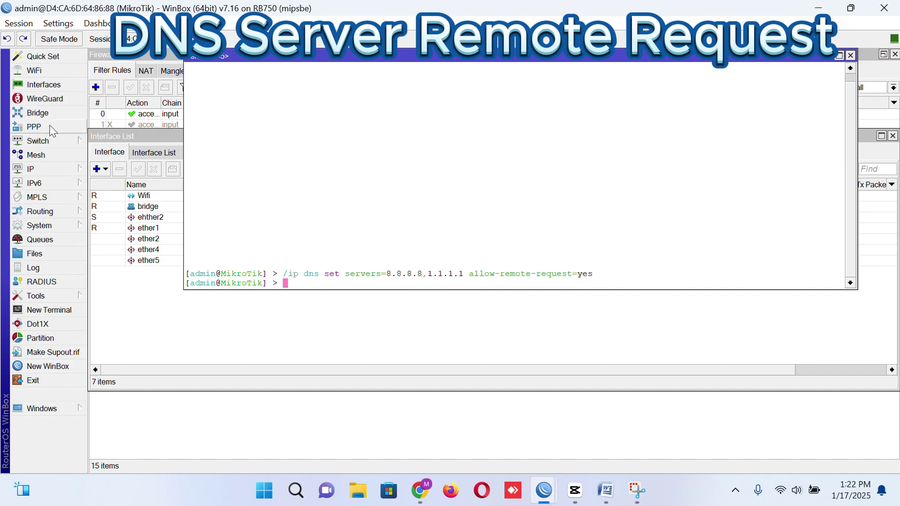
pyautogui.click(33, 169)
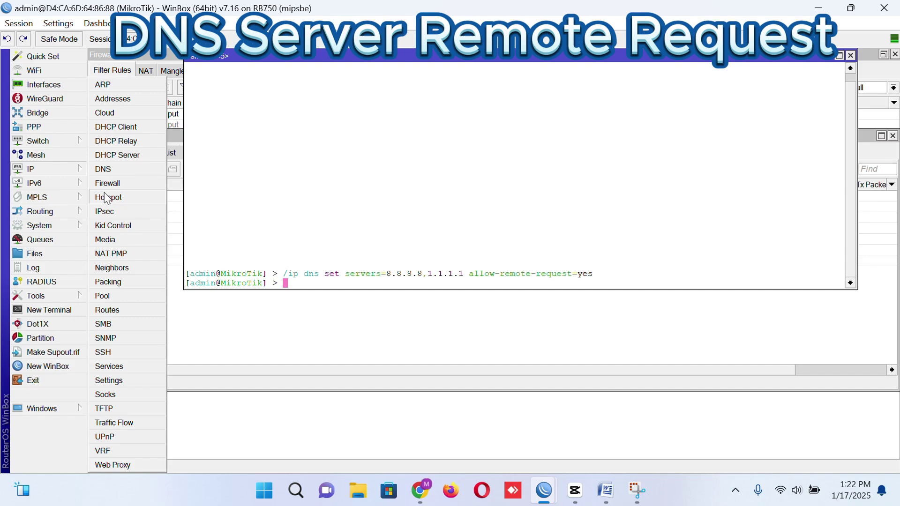
pyautogui.click(112, 168)
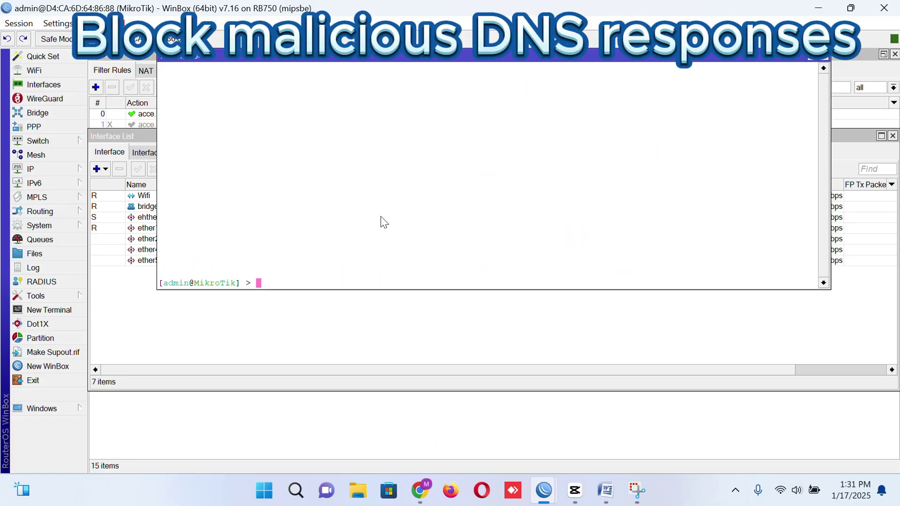
# Run 'ip firewall filter add chain=forward protocol=udp dst-port=53 action=drop' with comment 'DNS spoofing protection'.
pyautogui.write('ip firewall filter add cha')
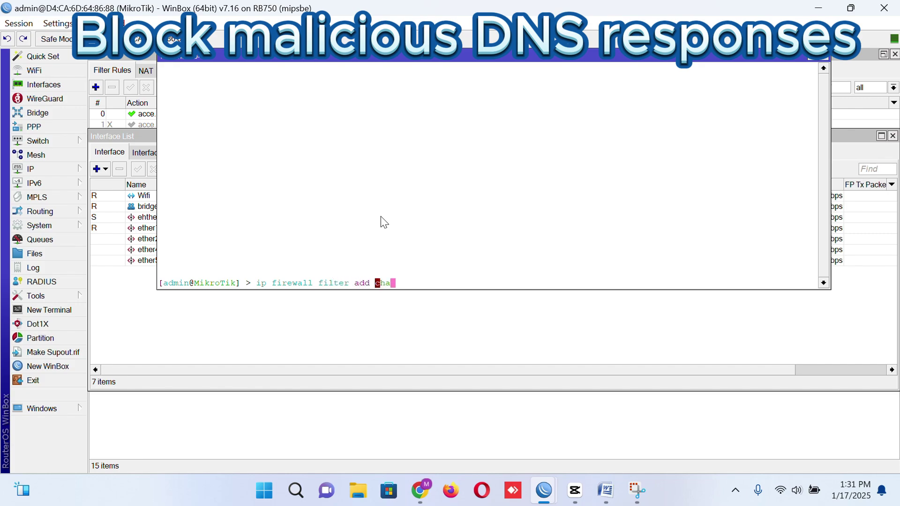
pyautogui.write('in=forward proto')
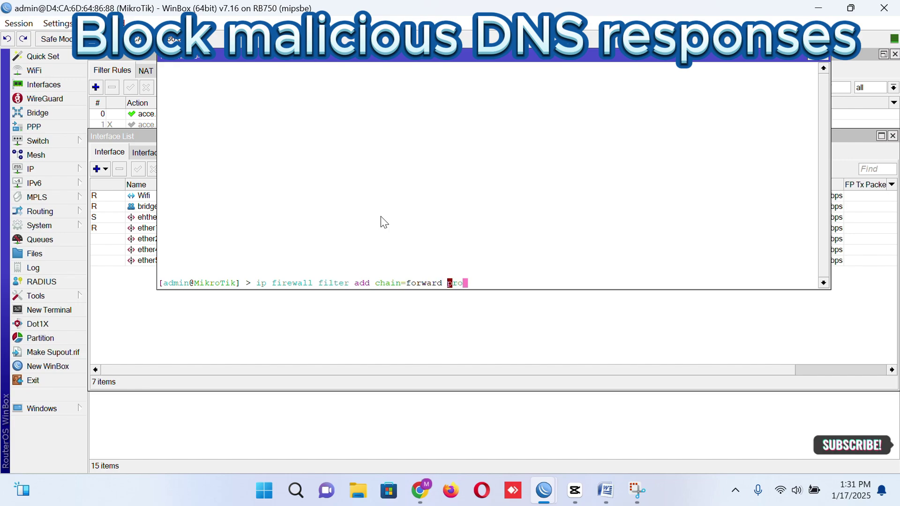
pyautogui.write('ol')
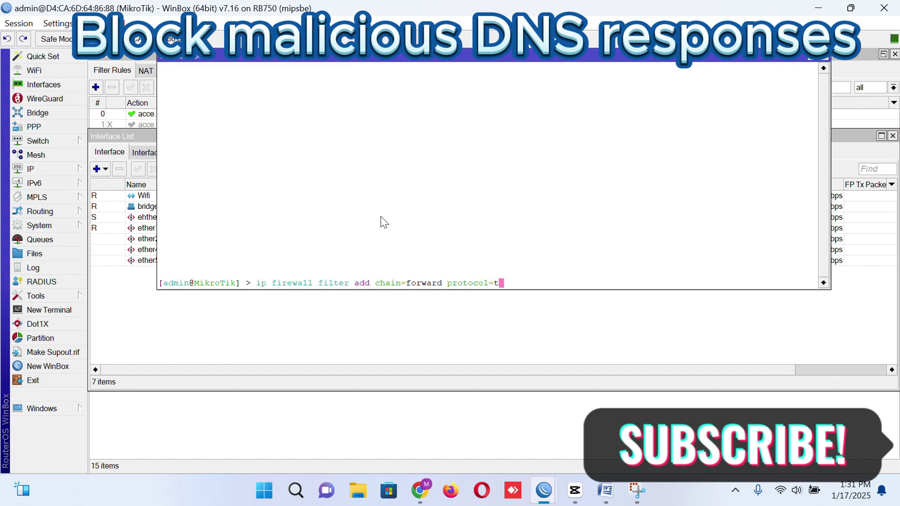
pyautogui.write('=udp dst-port=')
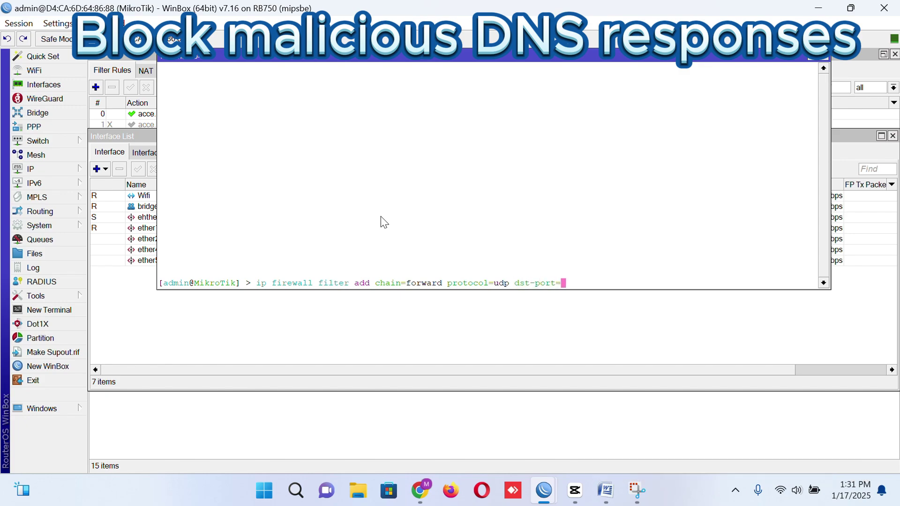
pyautogui.write('53 action=drop comme')
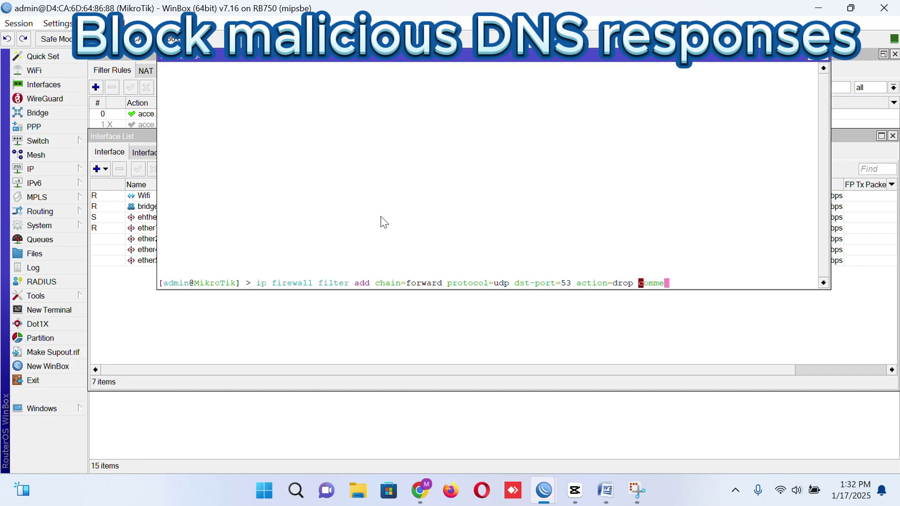
pyautogui.write('nt=')
pyautogui.write('""')
pyautogui.write('DNS s')
pyautogui.write('poofing ')
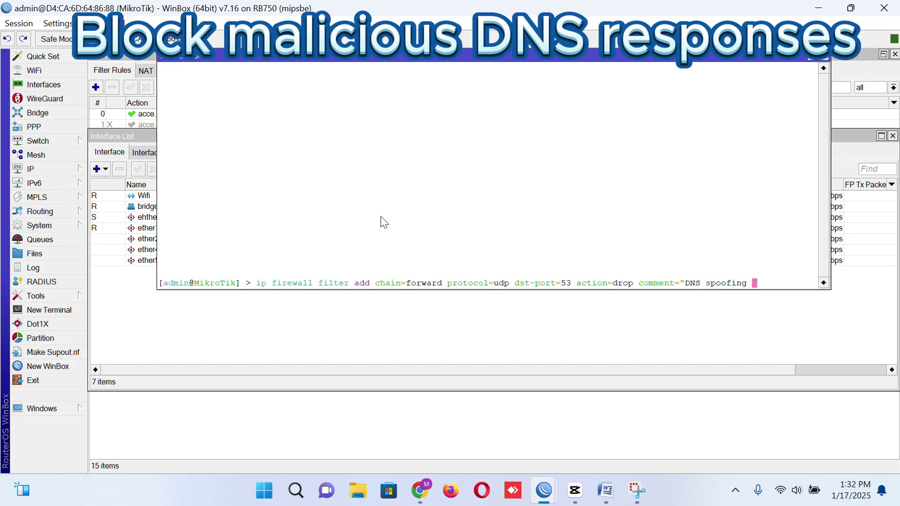
pyautogui.write('protection"')
pyautogui.press('Return')
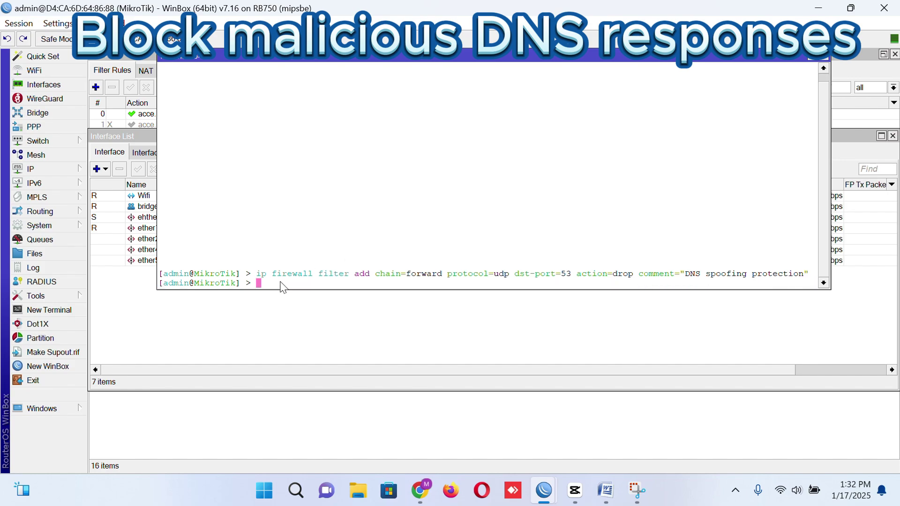
# Open firewall filter rule 15 and confirm its action is drop.
pyautogui.click(141, 306)
pyautogui.click(54, 171)
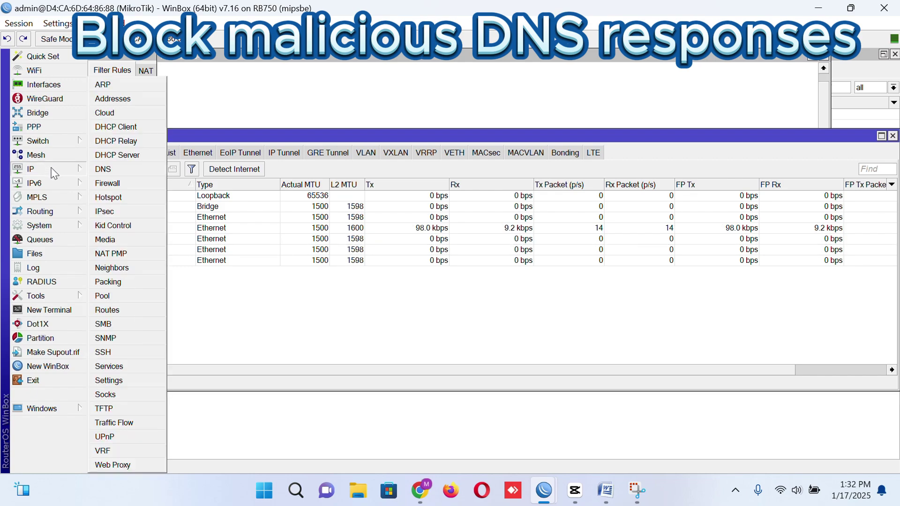
pyautogui.click(120, 184)
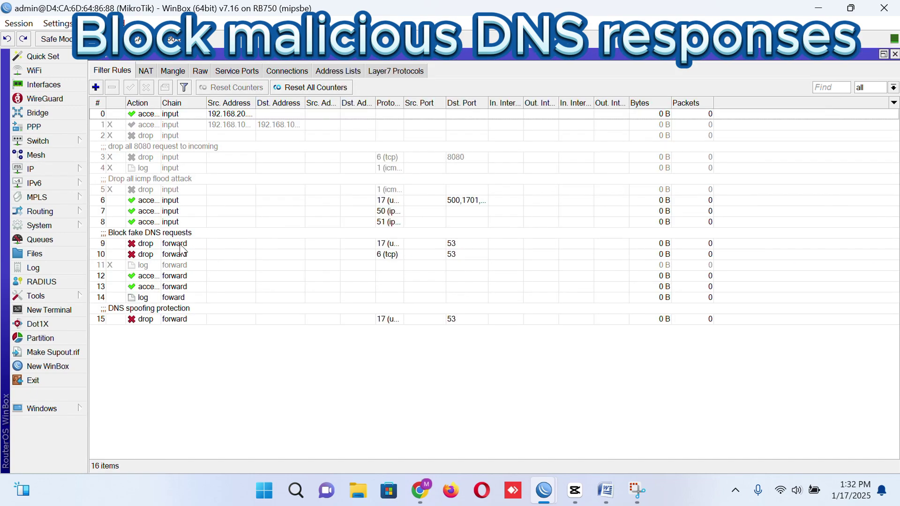
pyautogui.doubleClick(147, 320)
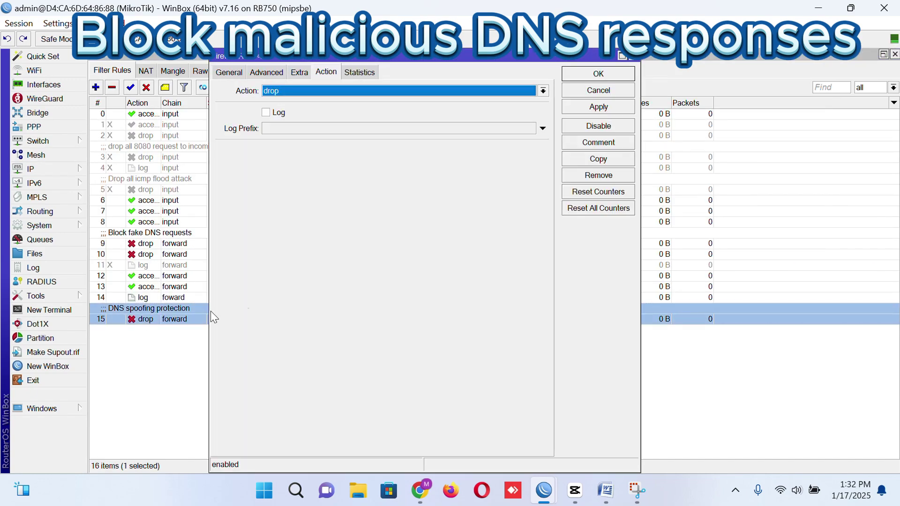
pyautogui.click(634, 57)
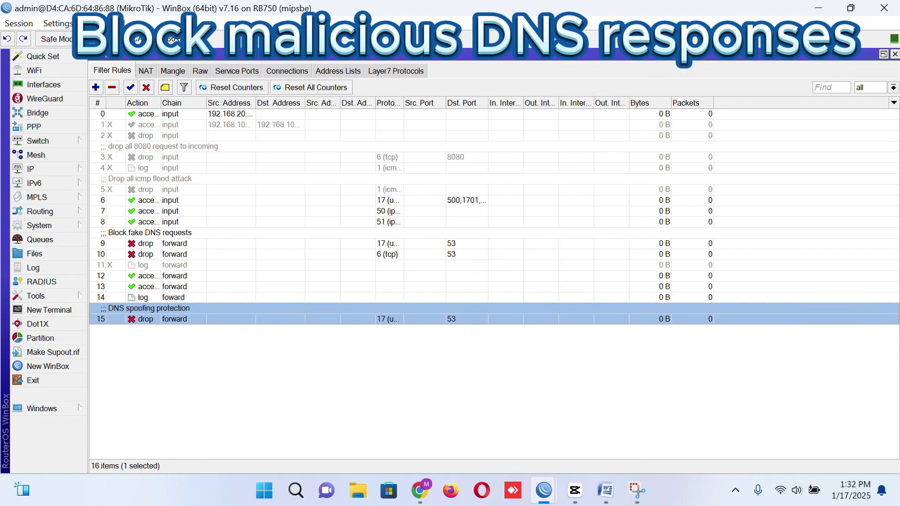
# Close the Firewall window and move the terminal window higher up the screen.
pyautogui.click(895, 54)
pyautogui.click(375, 420)
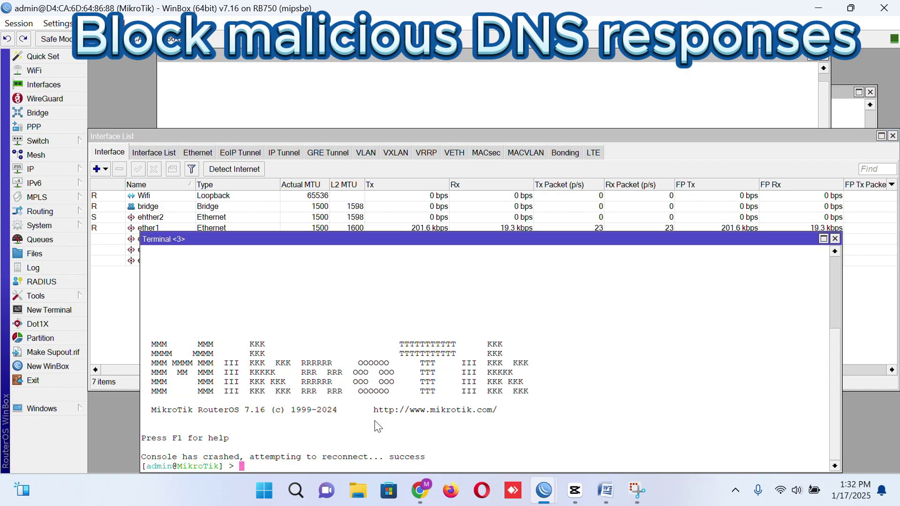
pyautogui.moveTo(400, 240); pyautogui.dragTo(388, 99)
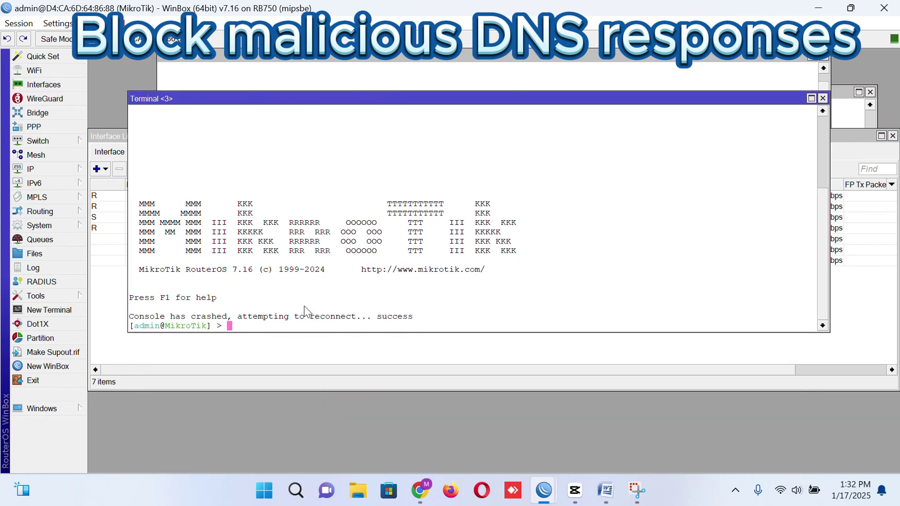
# Widen the terminal and copy-paste the earlier UDP port 53 firewall command at the new prompt.
pyautogui.click(244, 86)
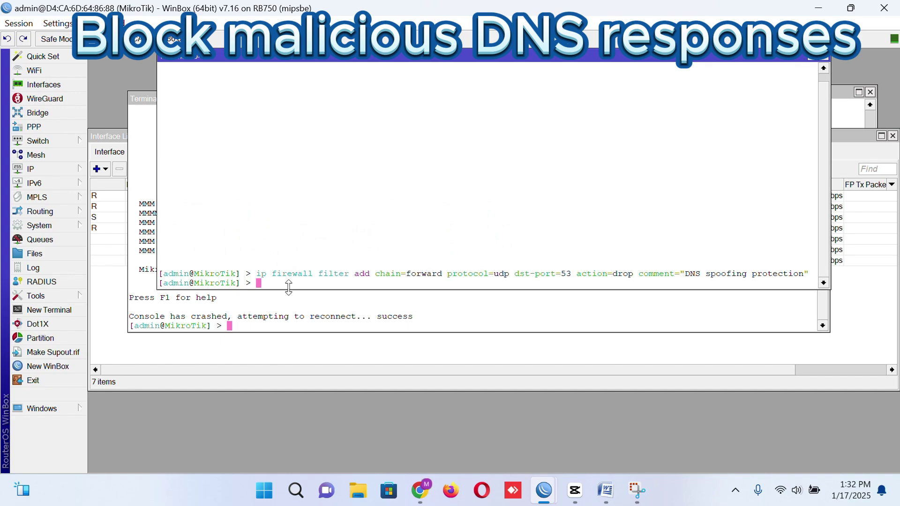
pyautogui.moveTo(256, 274); pyautogui.dragTo(436, 277)
pyautogui.moveTo(158, 240); pyautogui.dragTo(94, 239)
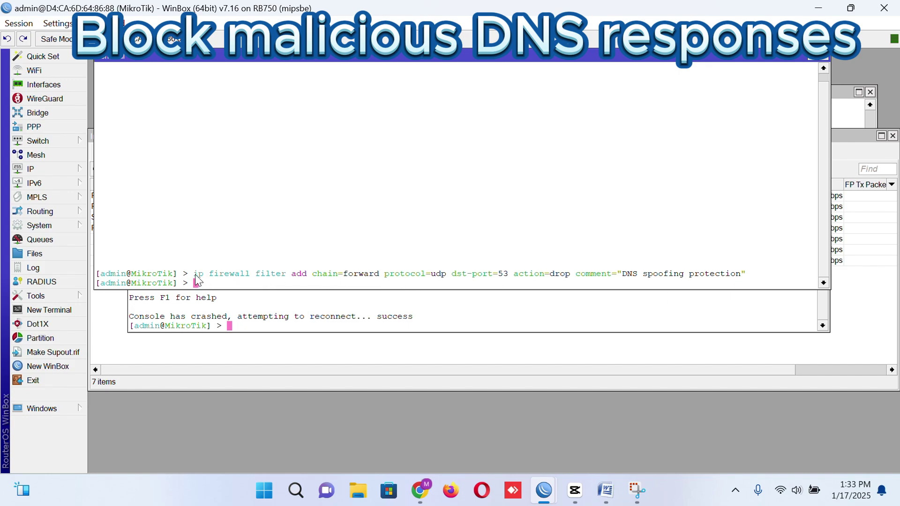
pyautogui.moveTo(197, 280); pyautogui.dragTo(754, 279)
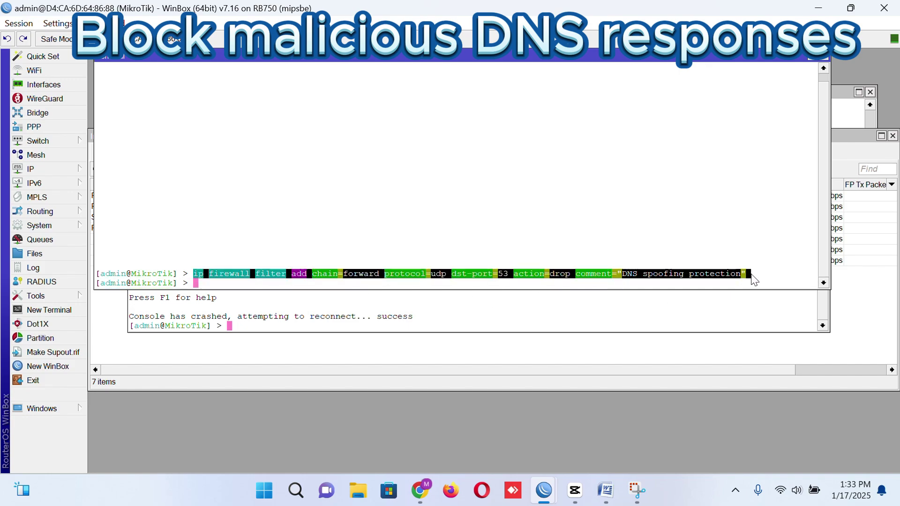
pyautogui.rightClick(319, 280)
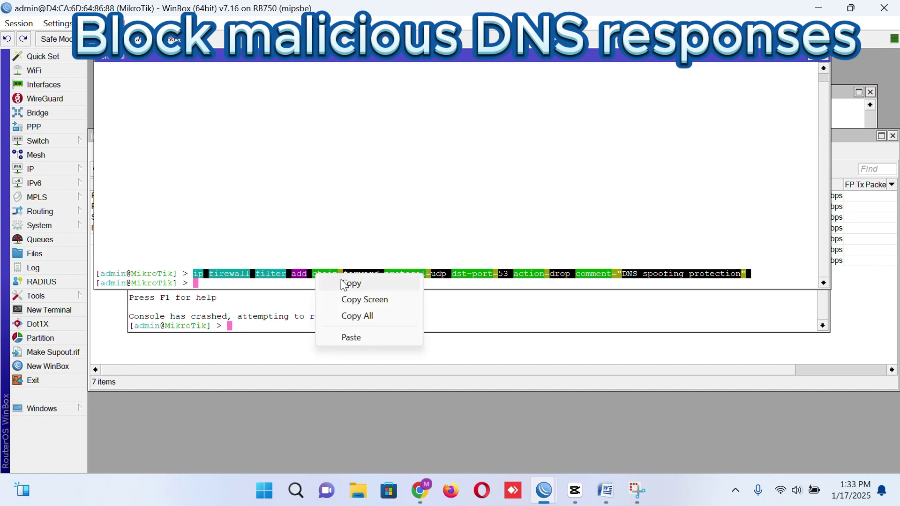
pyautogui.click(345, 285)
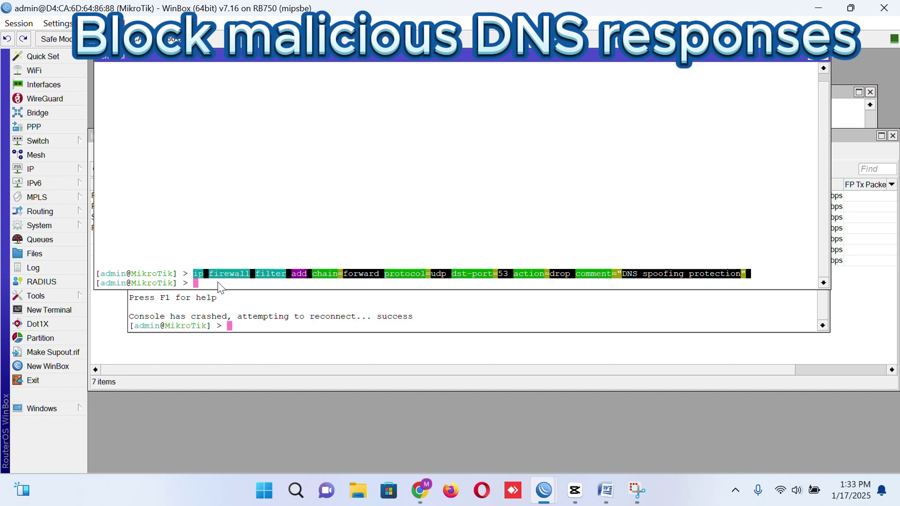
pyautogui.rightClick(217, 285)
pyautogui.click(253, 347)
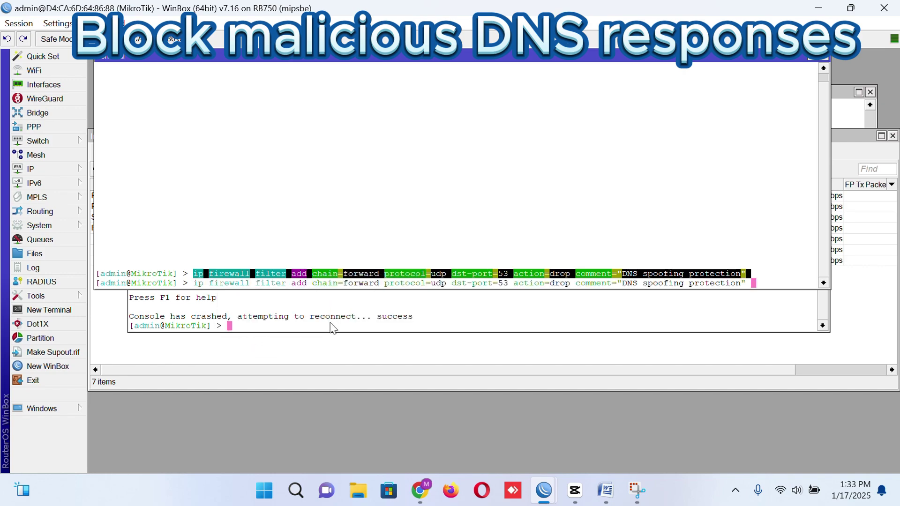
# Change the pasted command's protocol from udp to tcp and run it.
pyautogui.press('Left')
pyautogui.press('Left')
pyautogui.press('Left')
pyautogui.press('Left')
pyautogui.press('Left')
pyautogui.press('Left')
pyautogui.press('Left')
pyautogui.press('Left')
pyautogui.press('Left')
pyautogui.press('Left')
pyautogui.press('Left')
pyautogui.press('Left')
pyautogui.press('Left')
pyautogui.press('Left')
pyautogui.press('Left')
pyautogui.press('Left')
pyautogui.press('Left')
pyautogui.press('Left')
pyautogui.press('Left')
pyautogui.press('Left')
pyautogui.press('Left')
pyautogui.press('Left')
pyautogui.press('BackSpace')
pyautogui.press('BackSpace')
pyautogui.press('BackSpace')
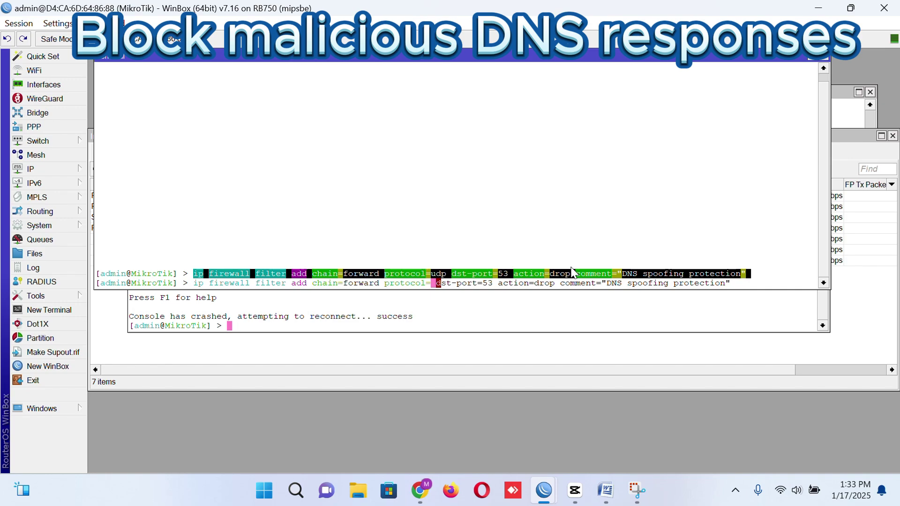
pyautogui.write('tcp')
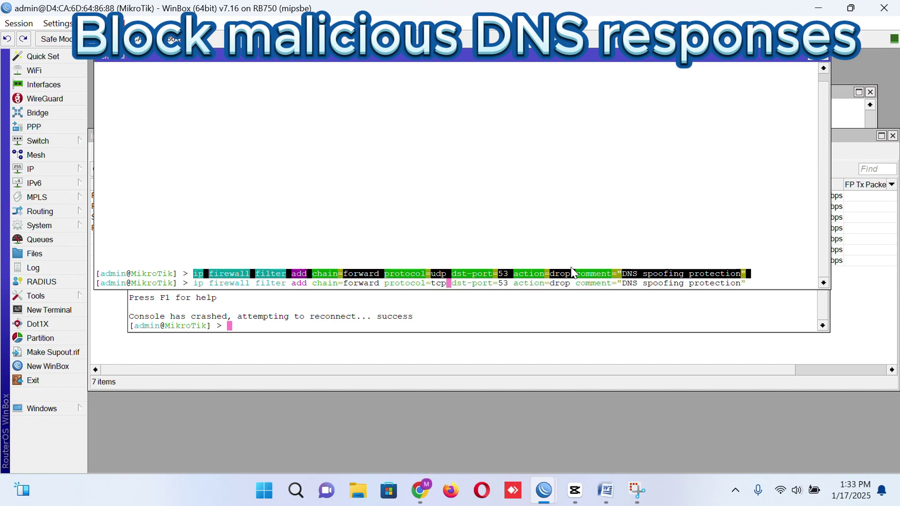
pyautogui.press('Right')
pyautogui.press('Right')
pyautogui.press('Right')
pyautogui.press('Right')
pyautogui.press('Right')
pyautogui.press('Right')
pyautogui.press('Right')
pyautogui.press('Right')
pyautogui.press('Right')
pyautogui.press('Right')
pyautogui.press('Right')
pyautogui.press('Right')
pyautogui.press('Right')
pyautogui.press('Right')
pyautogui.press('Right')
pyautogui.press('Right')
pyautogui.press('Right')
pyautogui.press('Right')
pyautogui.press('Right')
pyautogui.press('Right')
pyautogui.press('Right')
pyautogui.press('Right')
pyautogui.press('Right')
pyautogui.press('Right')
pyautogui.press('Right')
pyautogui.press('Right')
pyautogui.press('Right')
pyautogui.press('Right')
pyautogui.press('Right')
pyautogui.press('Right')
pyautogui.press('Right')
pyautogui.press('Right')
pyautogui.press('Right')
pyautogui.press('Right')
pyautogui.press('Right')
pyautogui.press('Right')
pyautogui.press('Right')
pyautogui.press('Right')
pyautogui.press('Right')
pyautogui.press('Right')
pyautogui.press('Right')
pyautogui.press('Right')
pyautogui.press('Right')
pyautogui.press('Right')
pyautogui.press('Right')
pyautogui.press('Right')
pyautogui.press('Right')
pyautogui.press('Right')
pyautogui.press('Right')
pyautogui.press('Right')
pyautogui.press('Right')
pyautogui.press('Right')
pyautogui.press('Return')
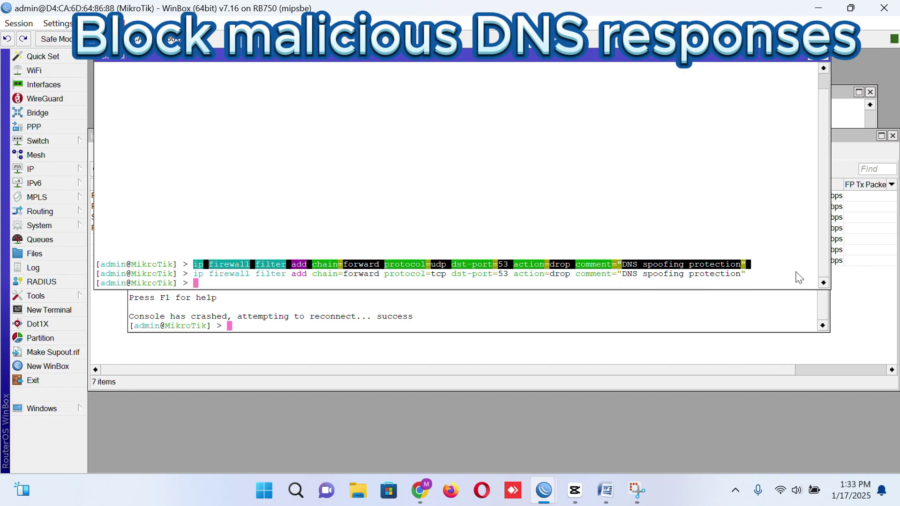
# In IP > Firewall, compare rule 16 against rule 15 and confirm rule 16 drops TCP port 53.
pyautogui.click(356, 352)
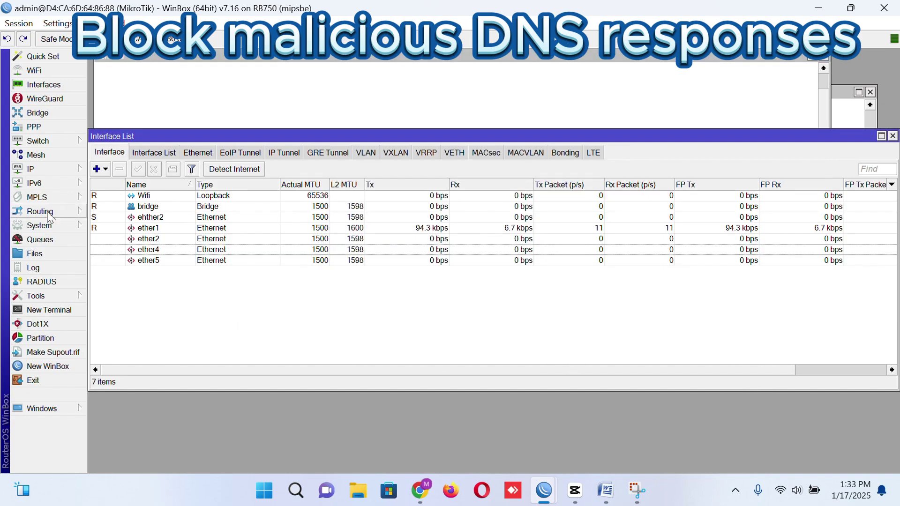
pyautogui.click(42, 169)
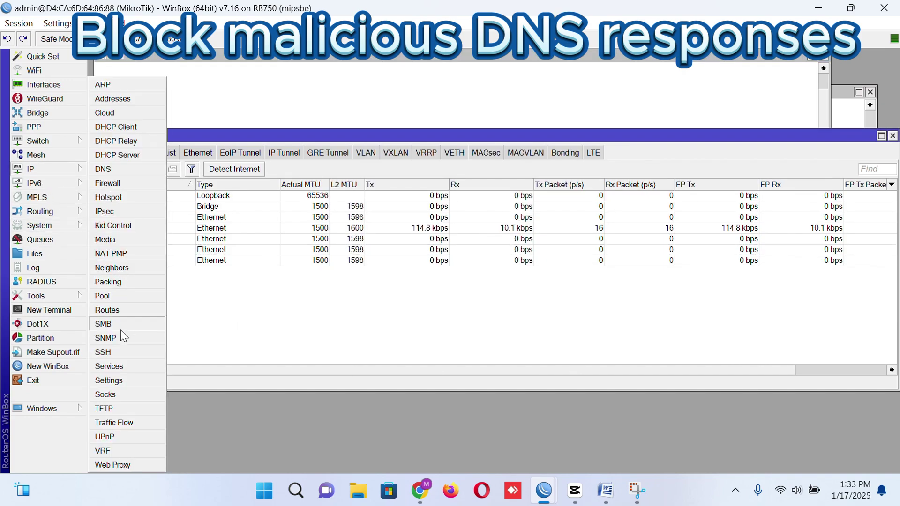
pyautogui.click(108, 183)
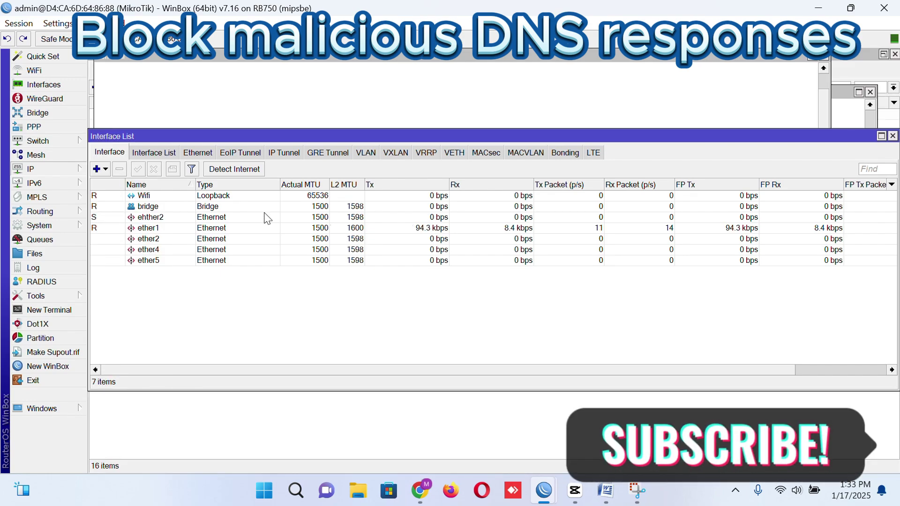
pyautogui.click(182, 343)
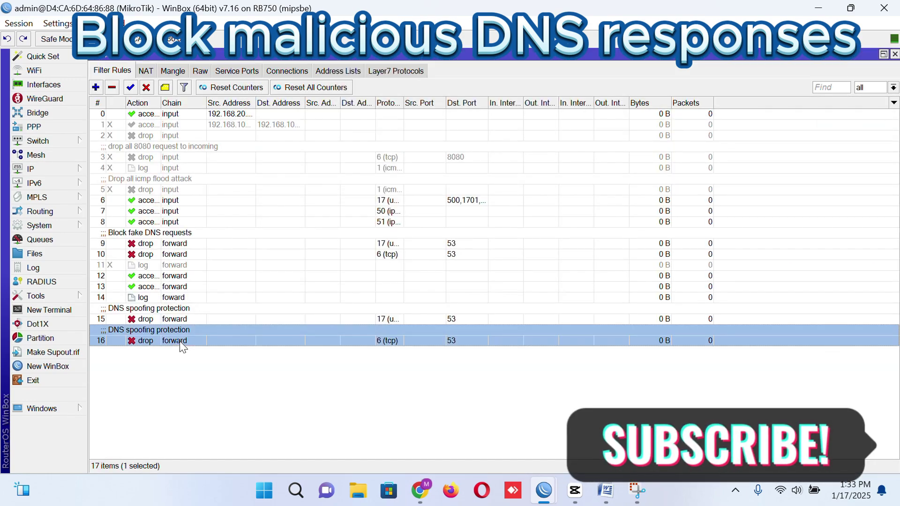
pyautogui.click(383, 319)
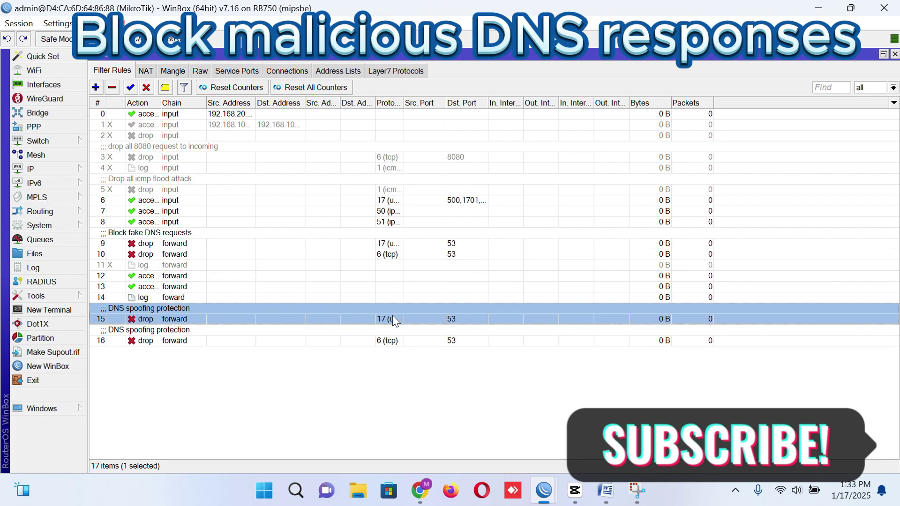
pyautogui.click(388, 342)
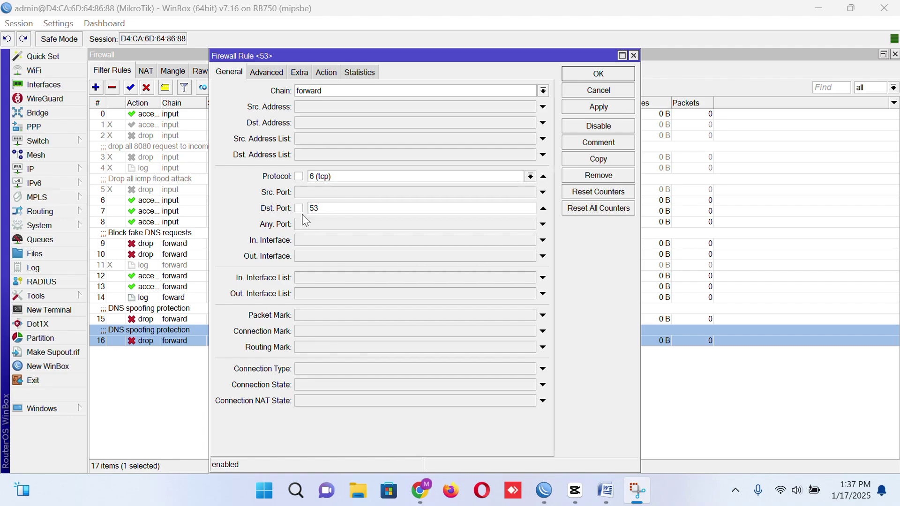
pyautogui.click(330, 104)
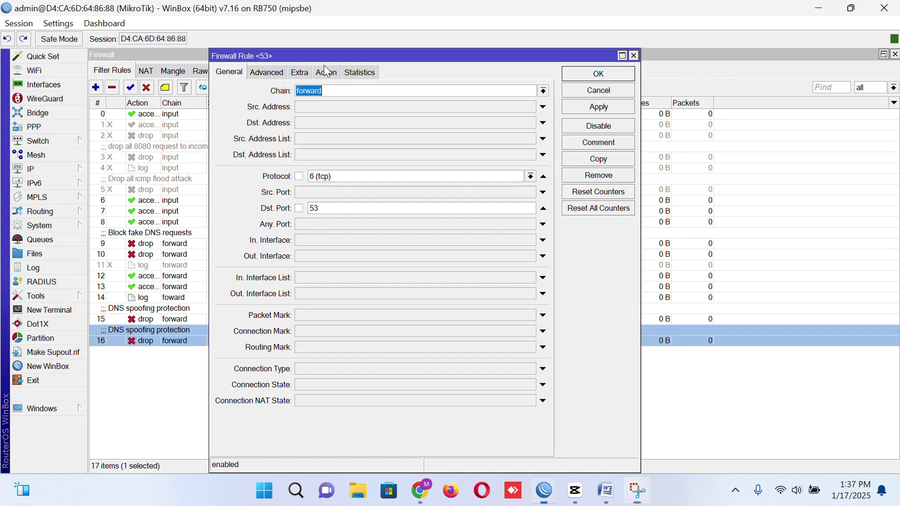
pyautogui.click(327, 72)
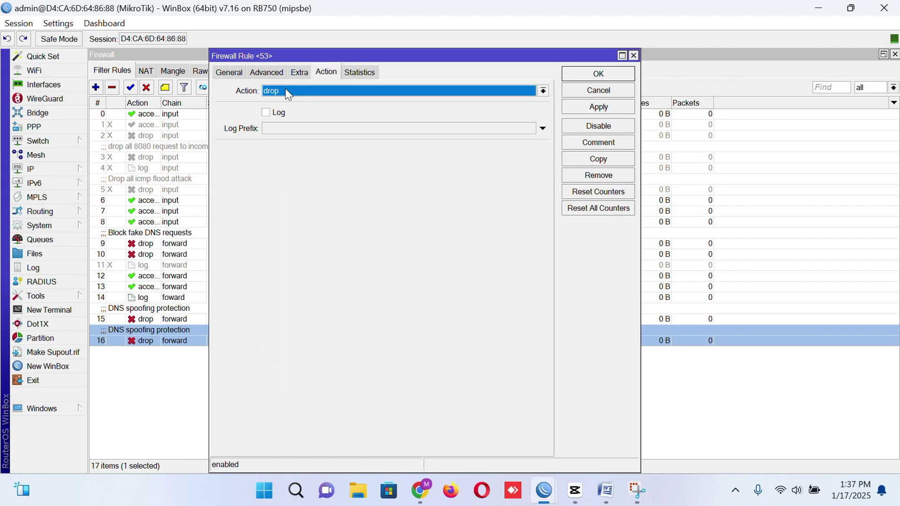
pyautogui.click(231, 73)
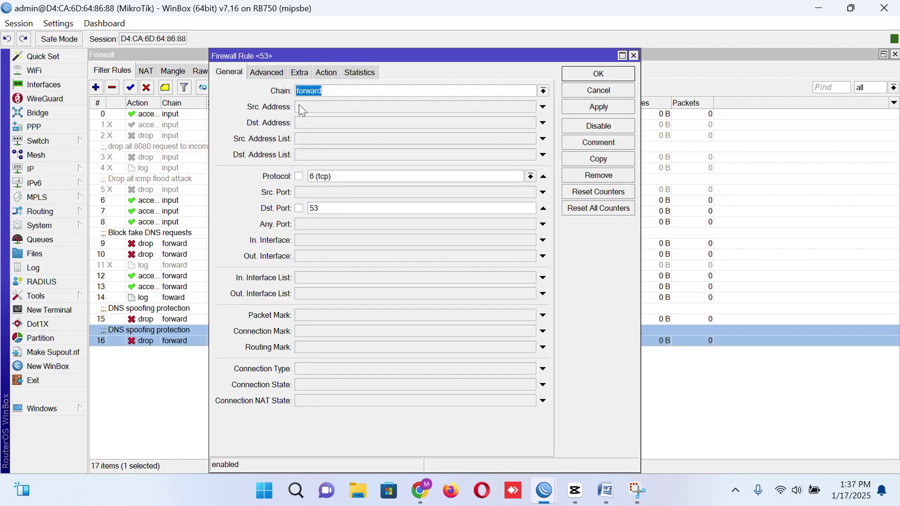
pyautogui.click(593, 77)
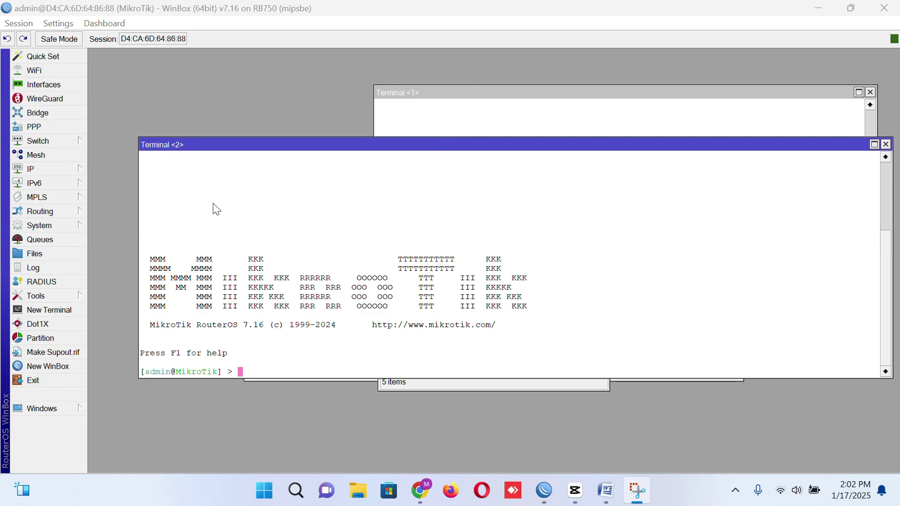
# In Bridge Settings, tick Use IP Firewall and Use IP Firewall For VLAN, then apply with OK.
pyautogui.click(47, 118)
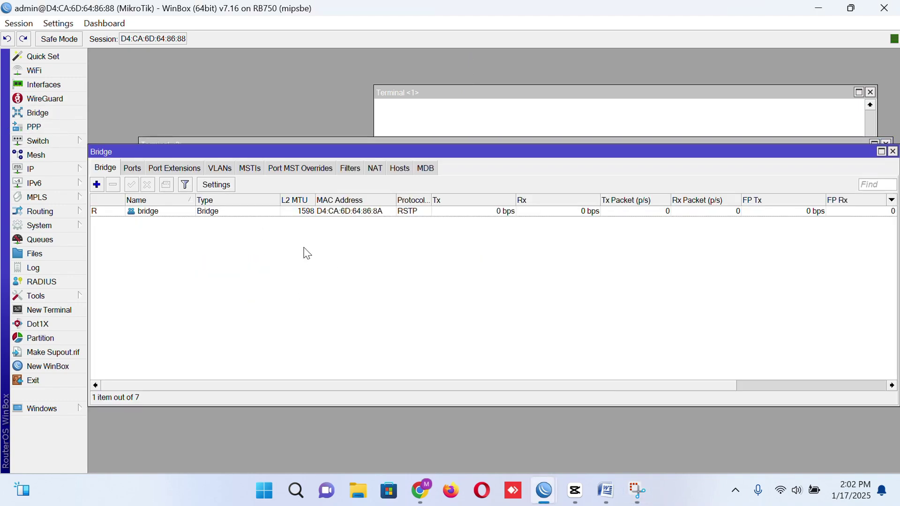
pyautogui.click(146, 215)
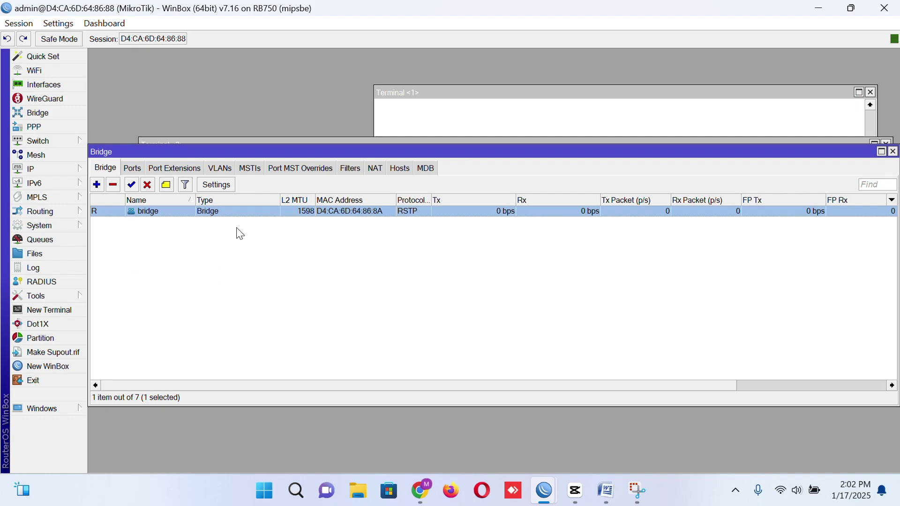
pyautogui.click(221, 189)
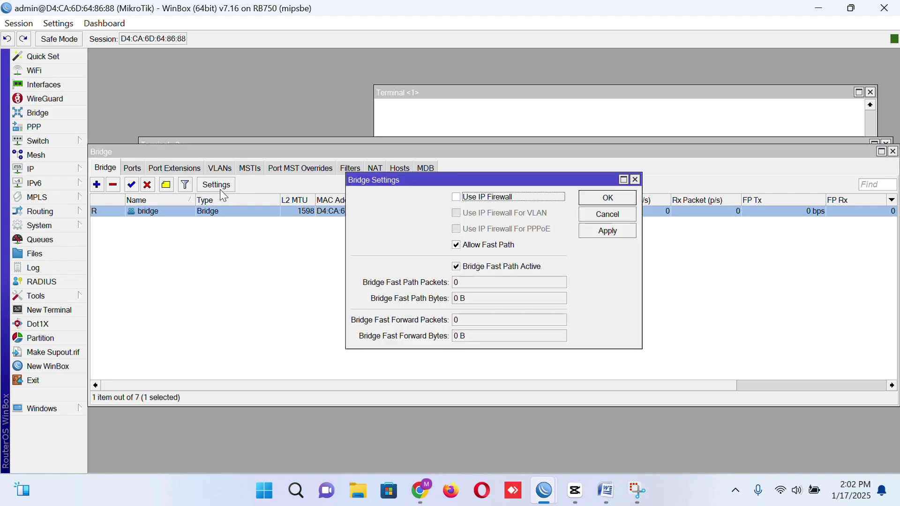
pyautogui.click(458, 198)
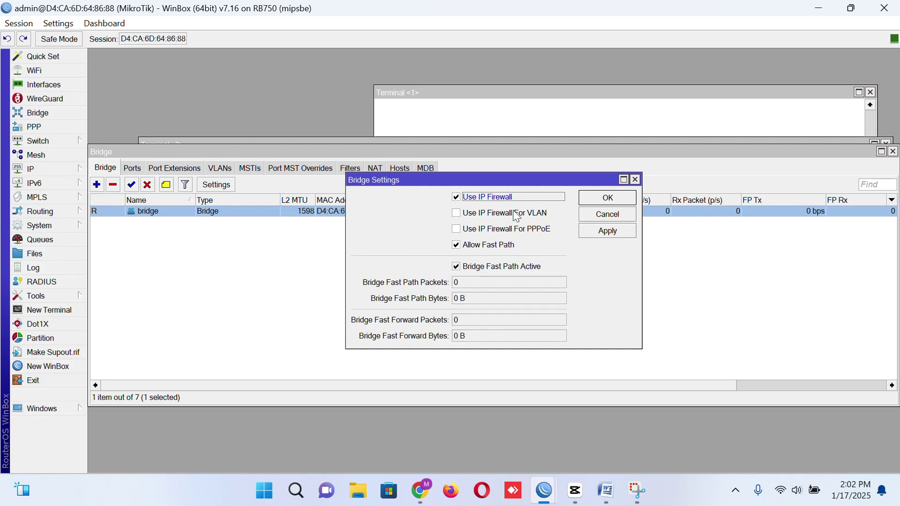
pyautogui.click(481, 216)
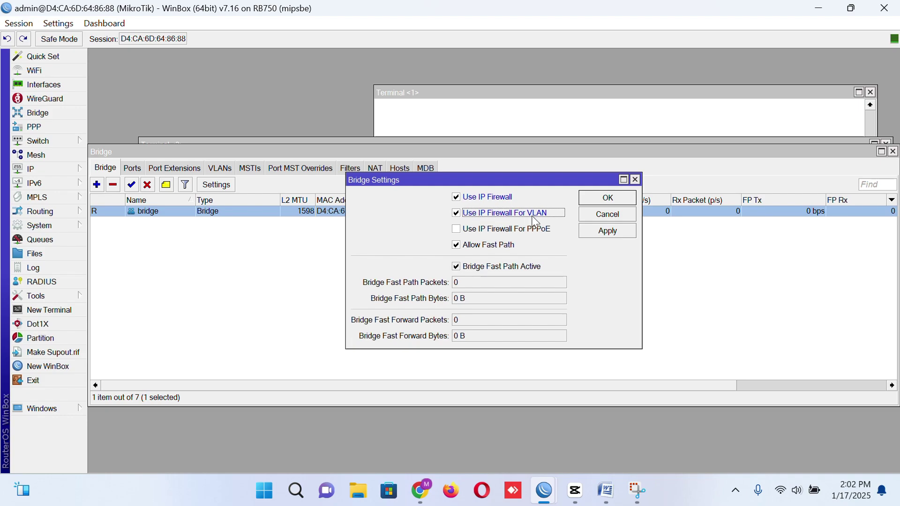
pyautogui.click(599, 202)
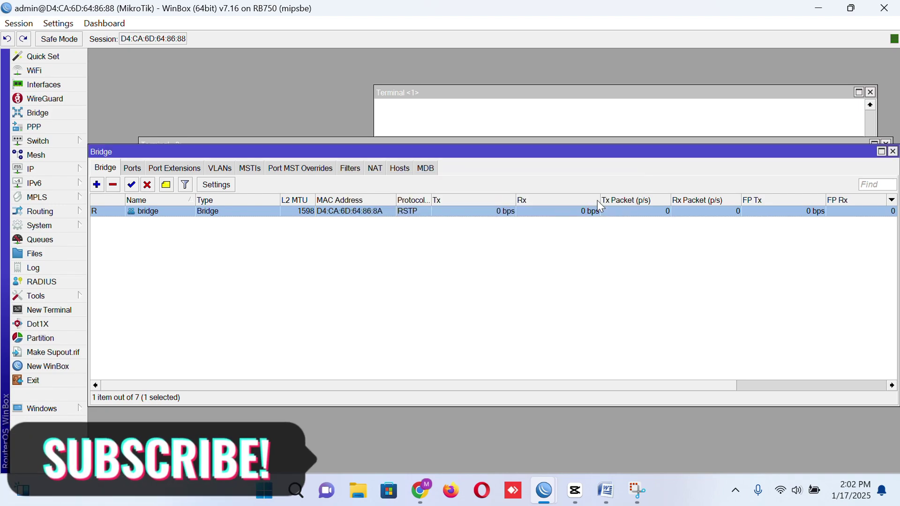